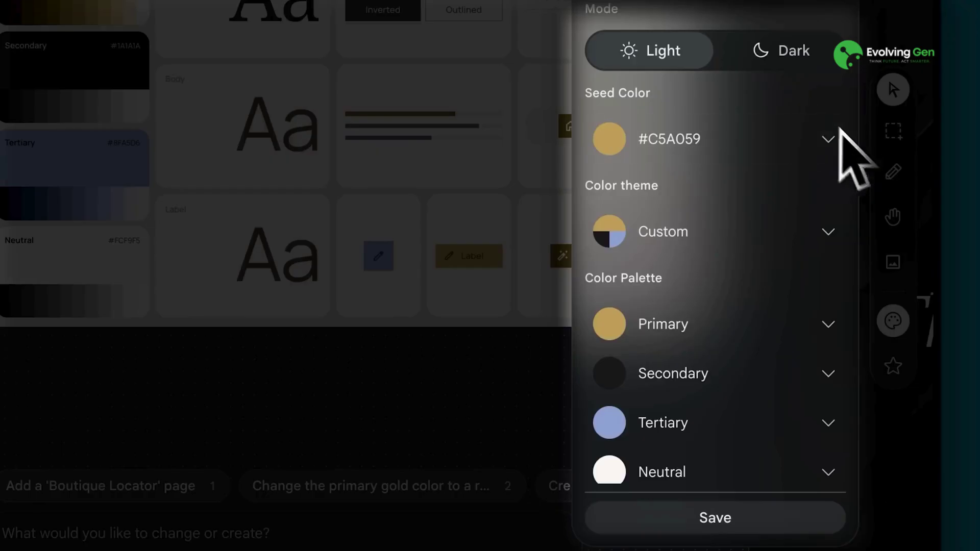
# Step: Look through the colour theme options and switch between the generated website designs
pyautogui.scroll(-2, 844, 160)
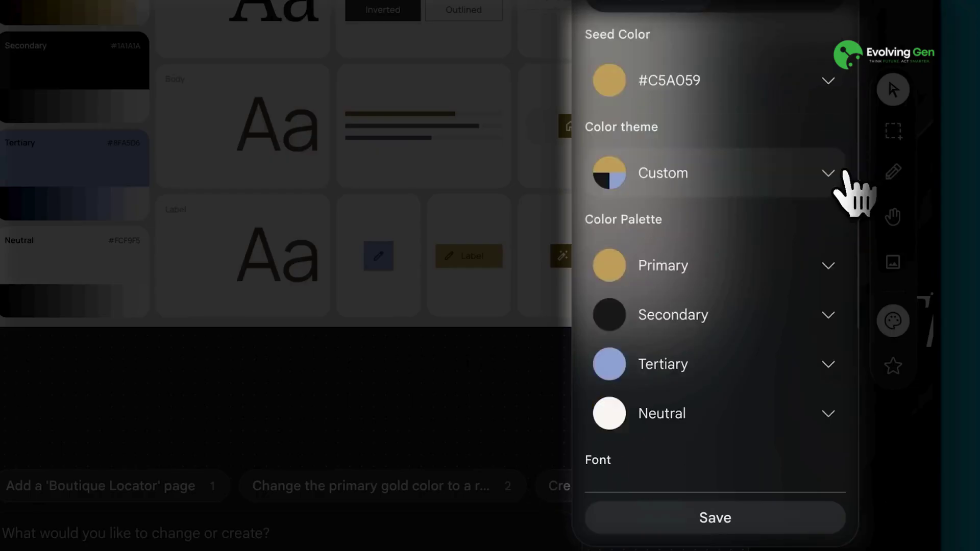
pyautogui.click(841, 173)
pyautogui.scroll(-5, 817, 256)
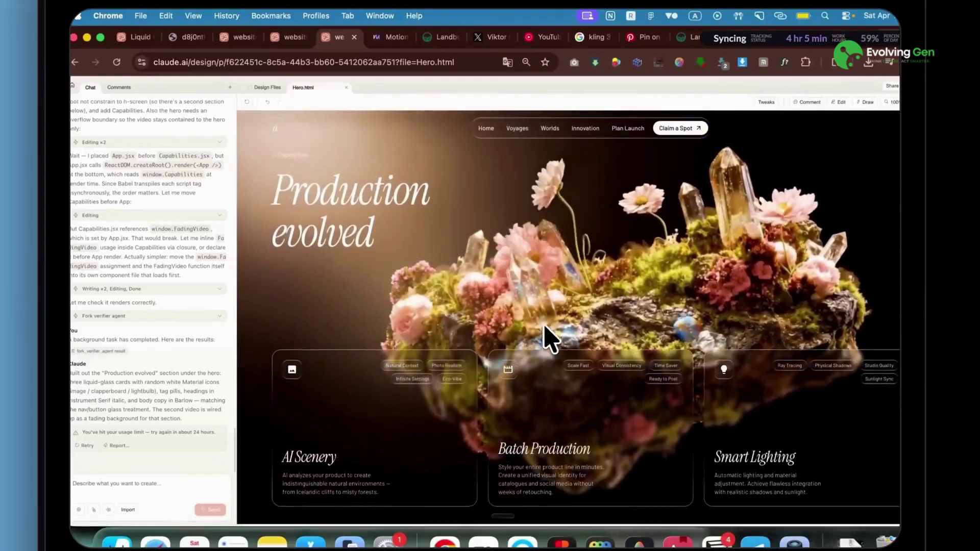
pyautogui.click(135, 38)
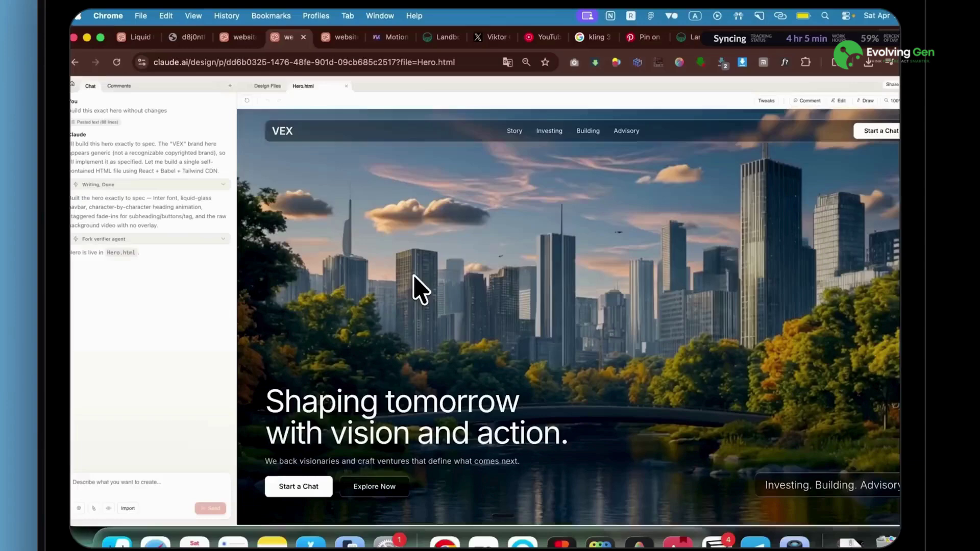
pyautogui.click(231, 35)
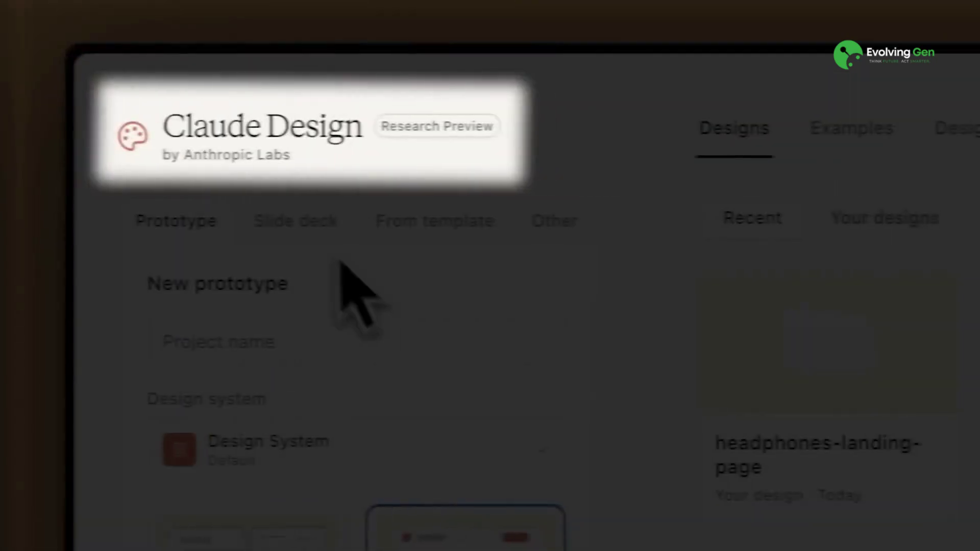
# Step: Recolour the large serif heading from #141110 to orange-red, then scroll down the page
pyautogui.click(306, 229)
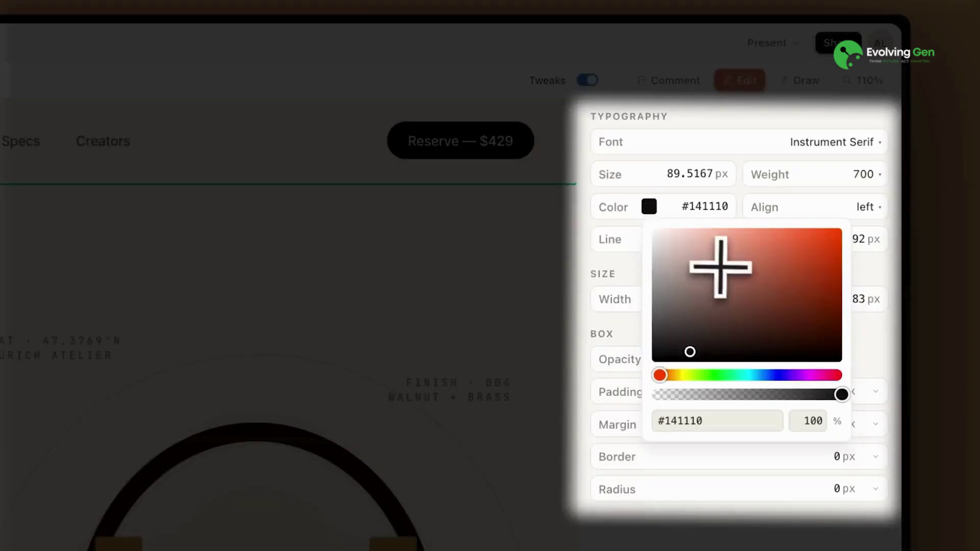
pyautogui.moveTo(722, 267); pyautogui.dragTo(791, 241)
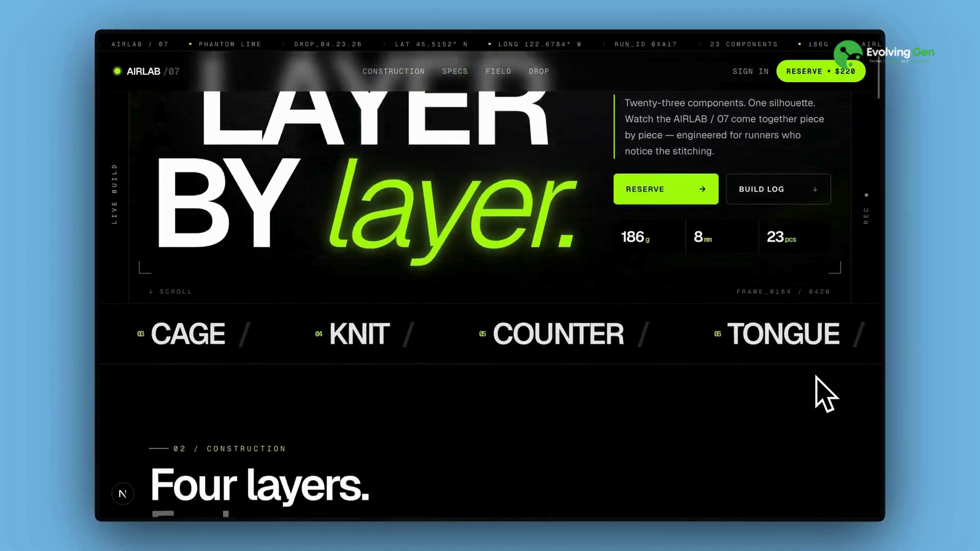
pyautogui.scroll(-10, 824, 396)
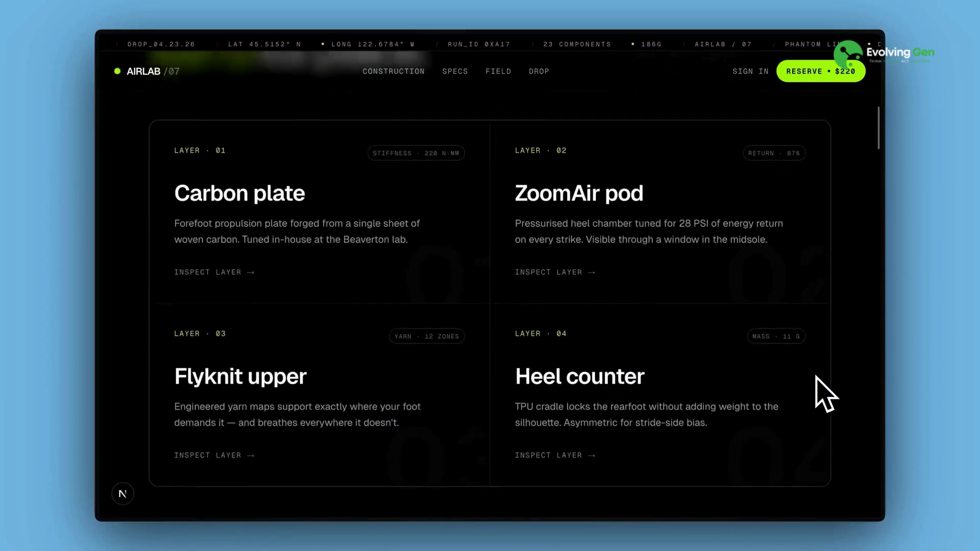
pyautogui.scroll(-10, 824, 396)
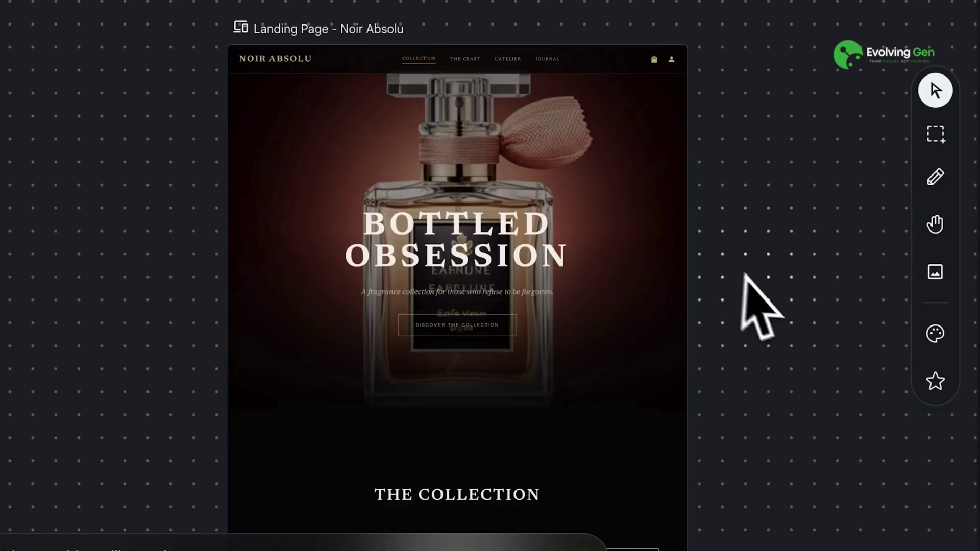
# Step: Scroll through the Noir Absolu and audio newsletter canvases in Stitch
pyautogui.scroll(-7, 848, 360)
pyautogui.scroll(-10, 836, 336)
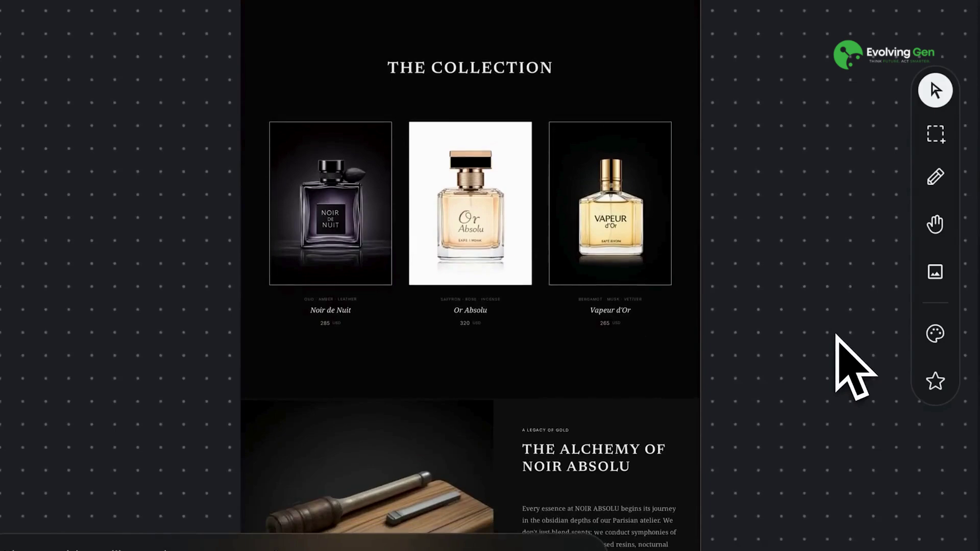
pyautogui.scroll(-7, 835, 335)
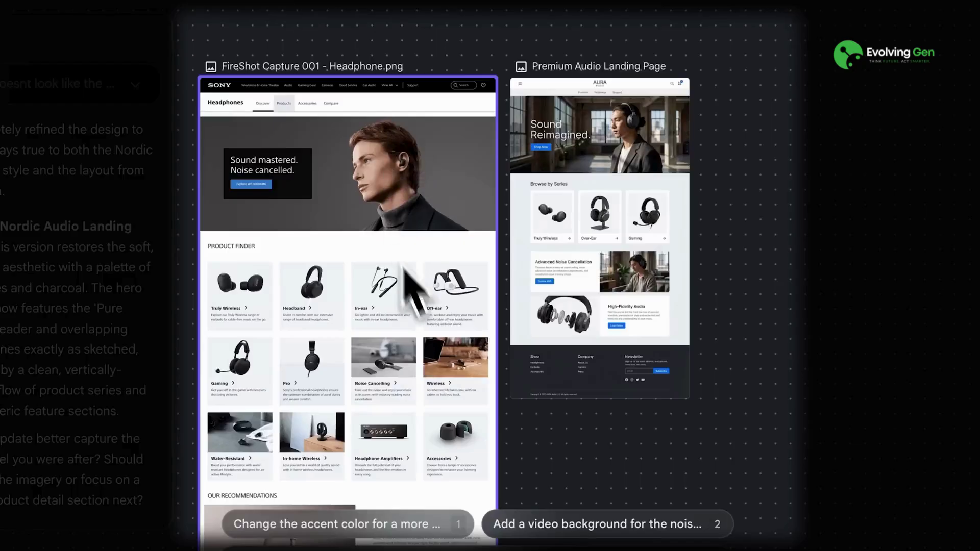
pyautogui.scroll(-1, 628, 366)
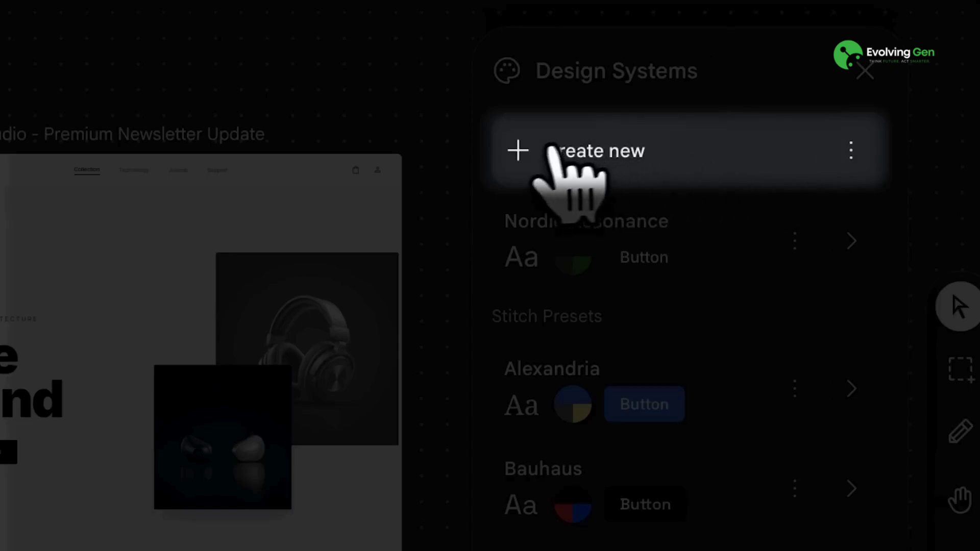
pyautogui.click(556, 153)
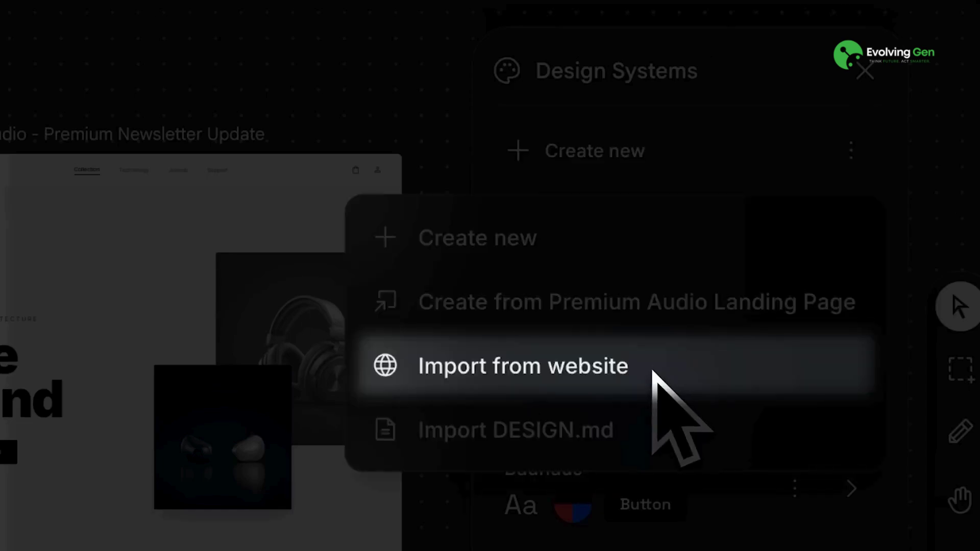
pyautogui.click(653, 372)
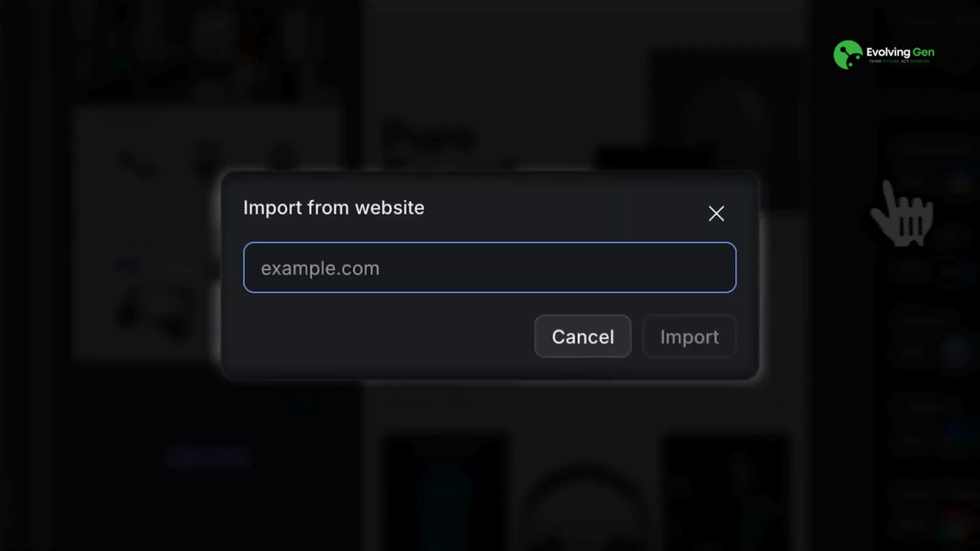
pyautogui.write('https://www.pinterest.com/')
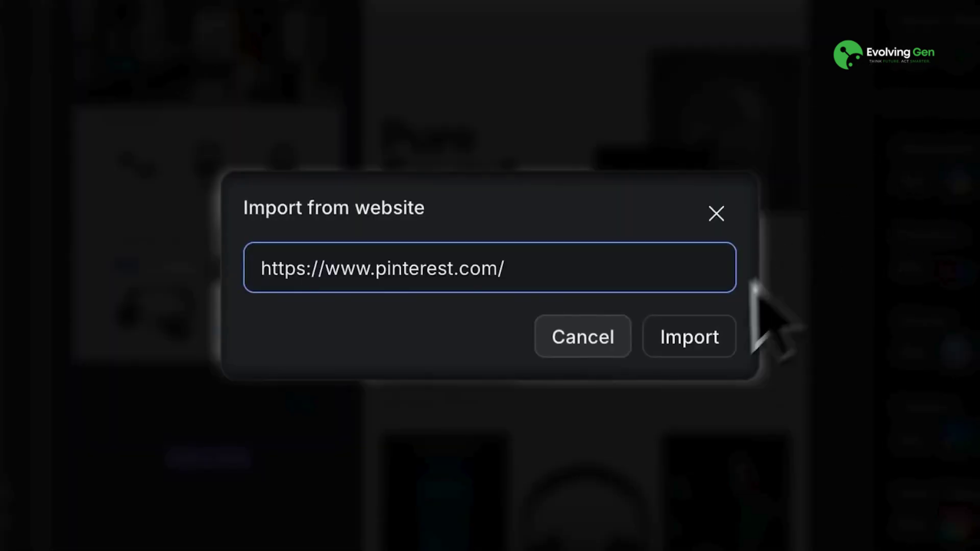
pyautogui.click(689, 337)
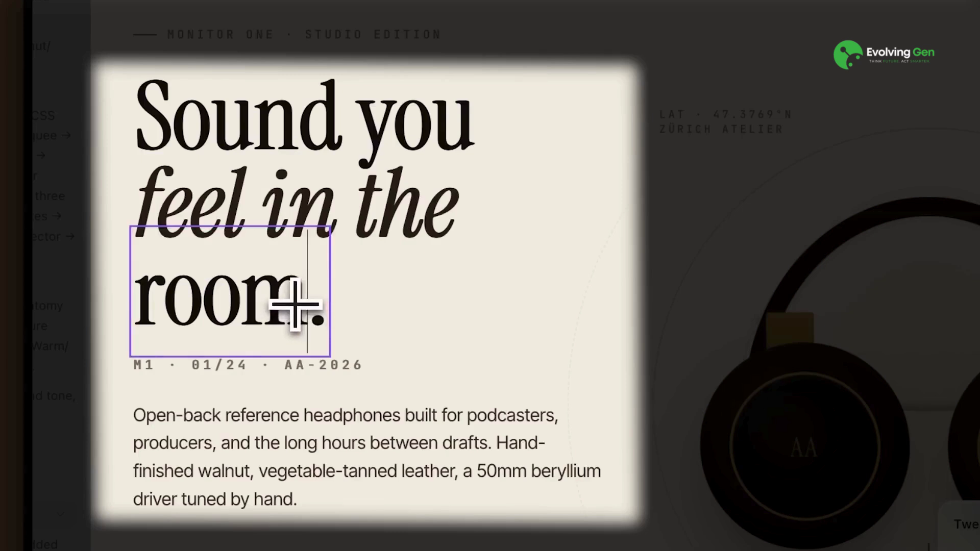
# Step: Make 'room.' orange-red and send Claude the comment 'change the color of the headphone'
pyautogui.moveTo(295, 305); pyautogui.dragTo(135, 306)
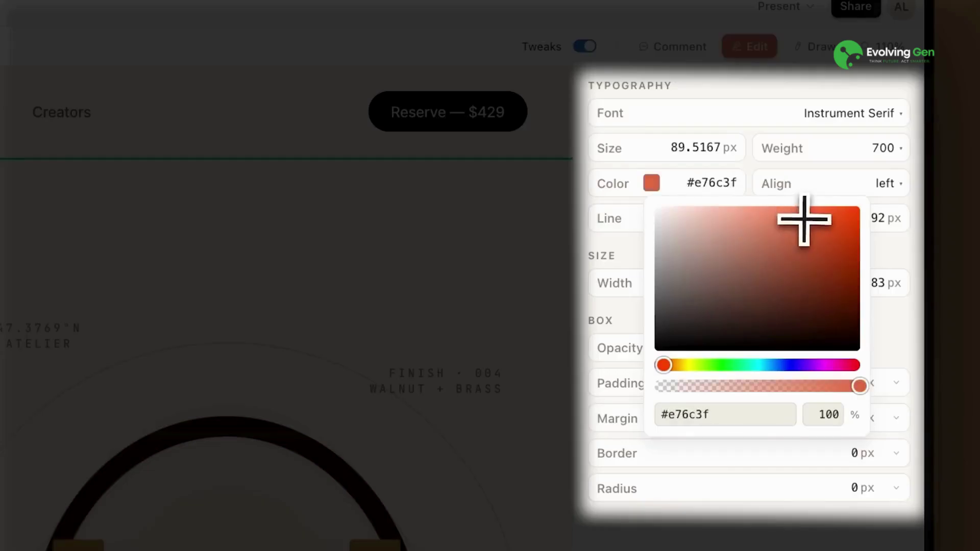
pyautogui.moveTo(805, 221); pyautogui.dragTo(821, 236)
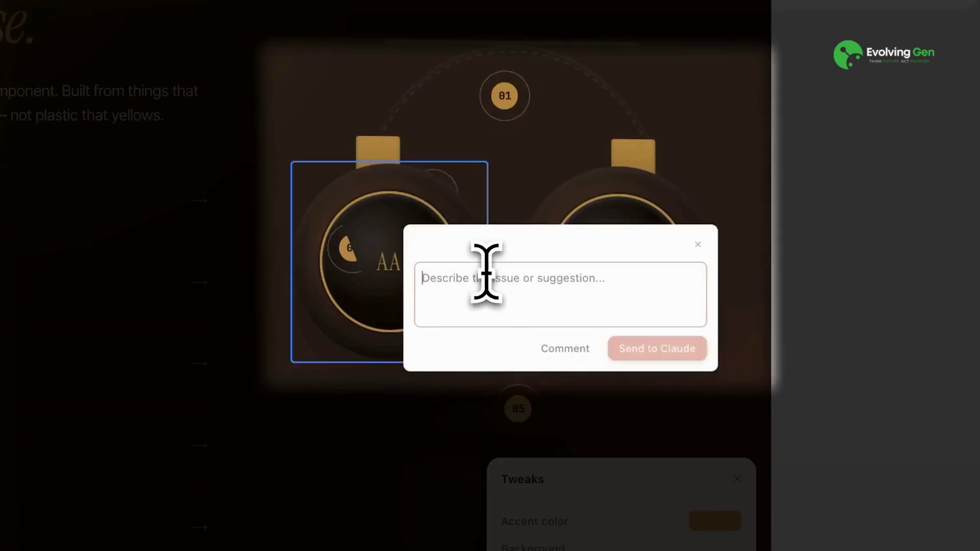
pyautogui.write('change the color of the headphone')
pyautogui.click(662, 343)
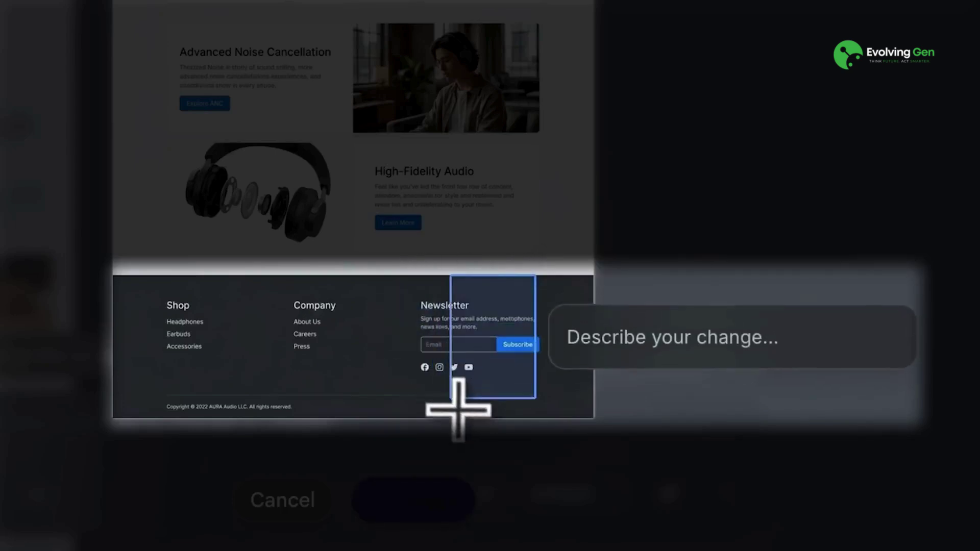
# Step: Request a footer newsletter redesign with 'this part looks boring', then try live voice mode
pyautogui.moveTo(388, 440); pyautogui.dragTo(385, 400)
pyautogui.write('this part looks boring')
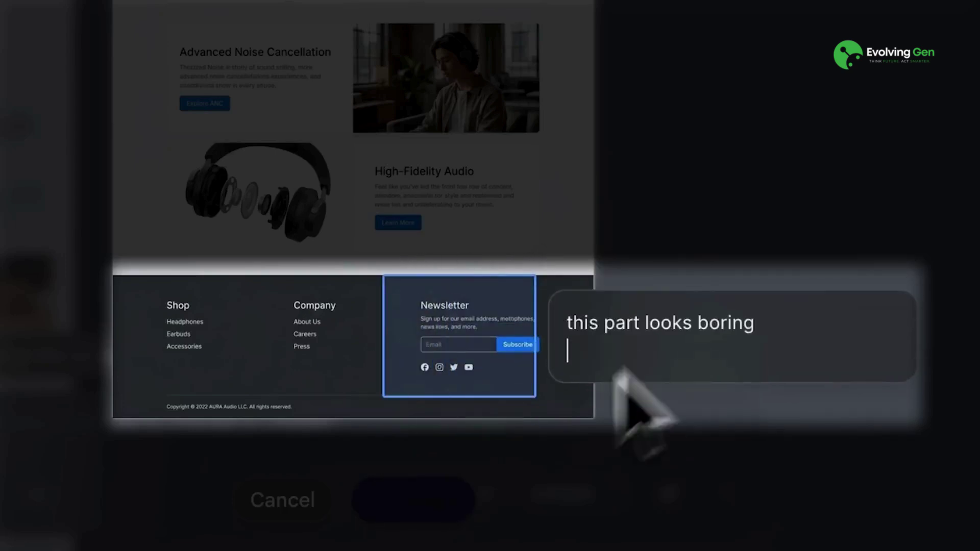
pyautogui.click(436, 517)
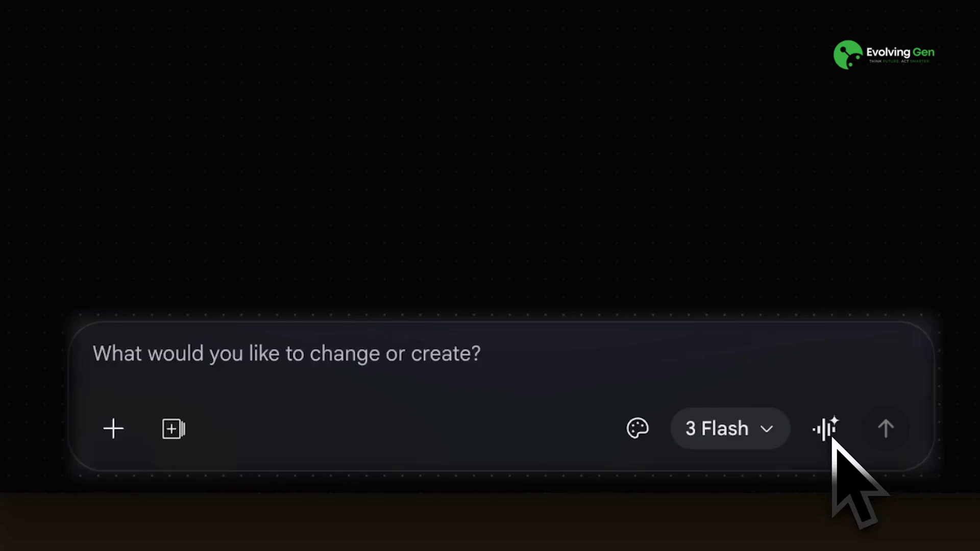
pyautogui.click(832, 438)
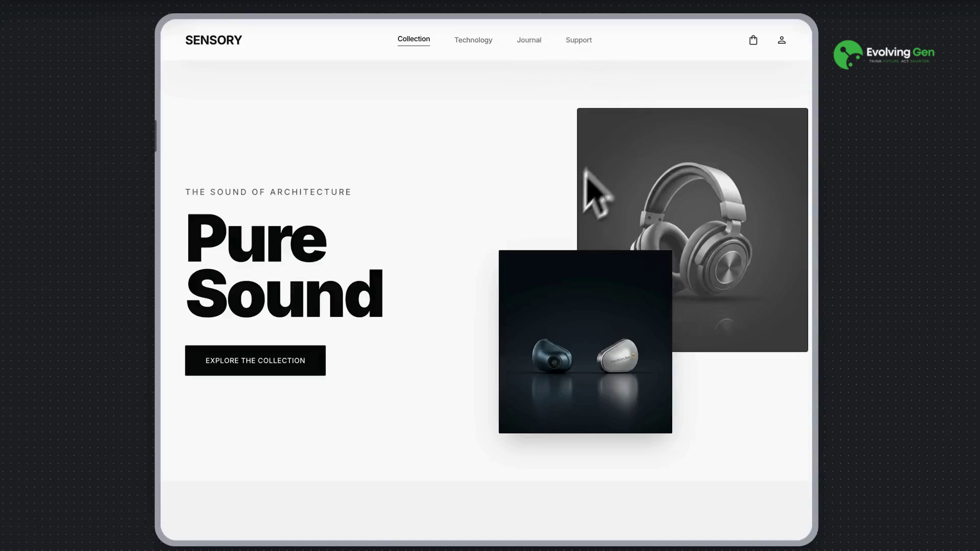
pyautogui.scroll(-7, 576, 219)
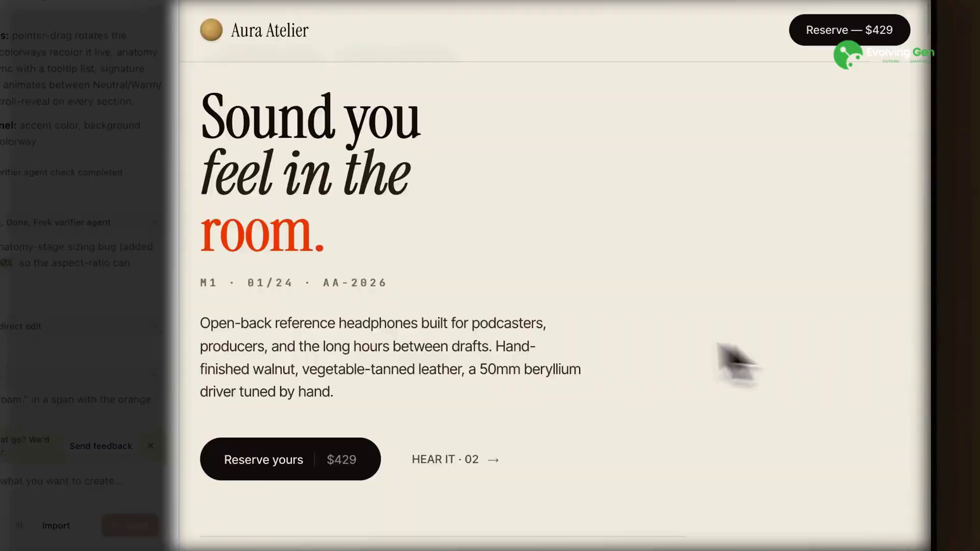
# Step: Jump to the page's reserve section and scroll back up
pyautogui.scroll(-2, 613, 347)
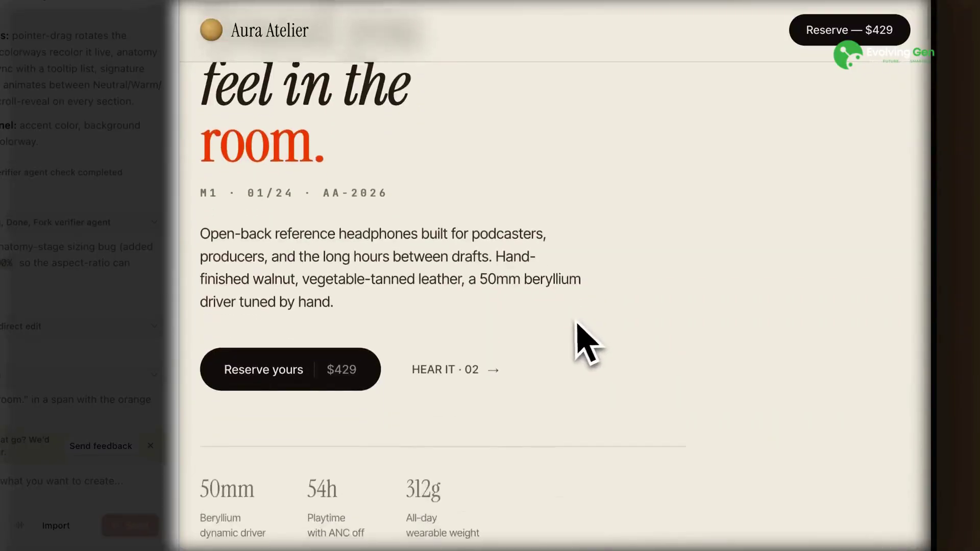
pyautogui.click(334, 368)
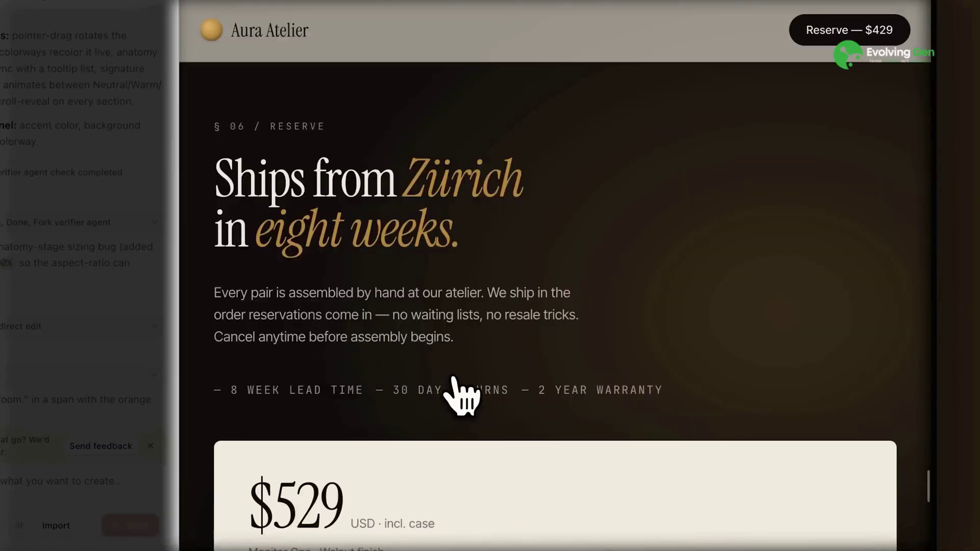
pyautogui.scroll(10, 462, 397)
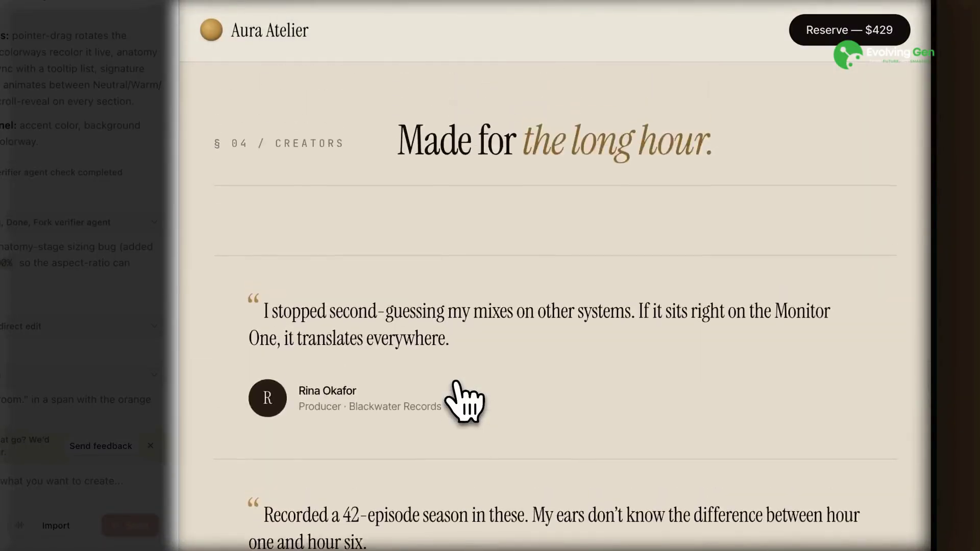
pyautogui.scroll(10, 462, 397)
# Step: Cycle the headphones through the Bone, Brass and Ink colourways, ending on Brass
pyautogui.click(892, 415)
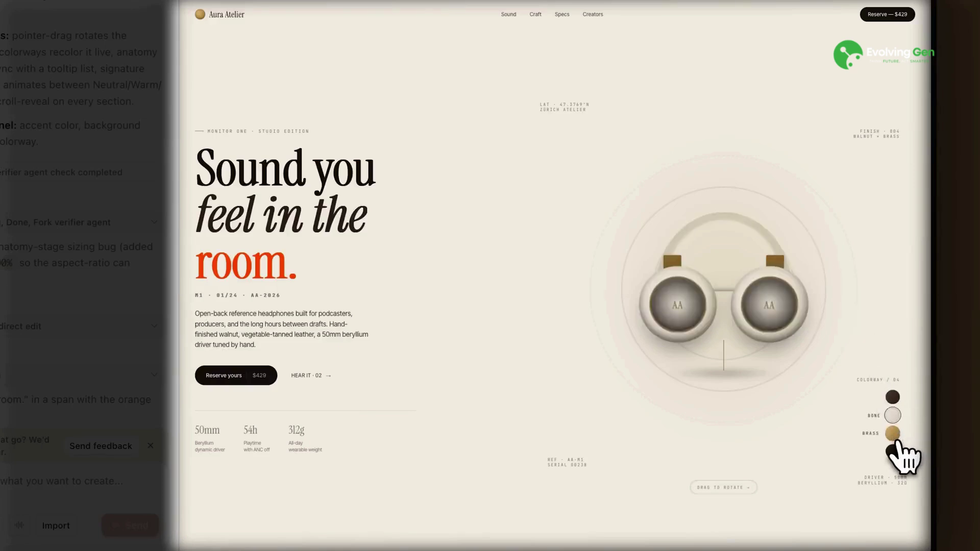
pyautogui.click(894, 437)
pyautogui.click(892, 452)
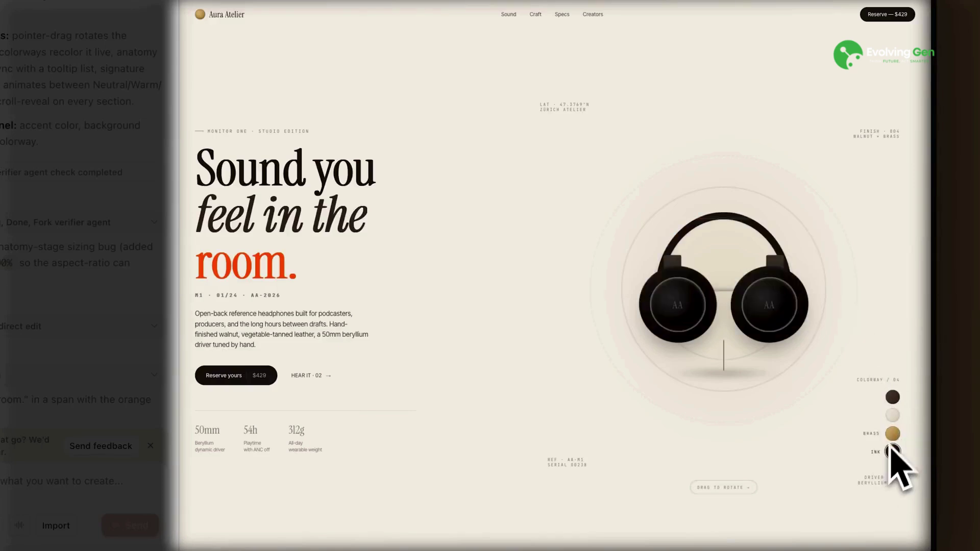
pyautogui.click(893, 433)
# Step: Scroll the page, then keep Share access at Teammates can comment
pyautogui.scroll(-10, 870, 489)
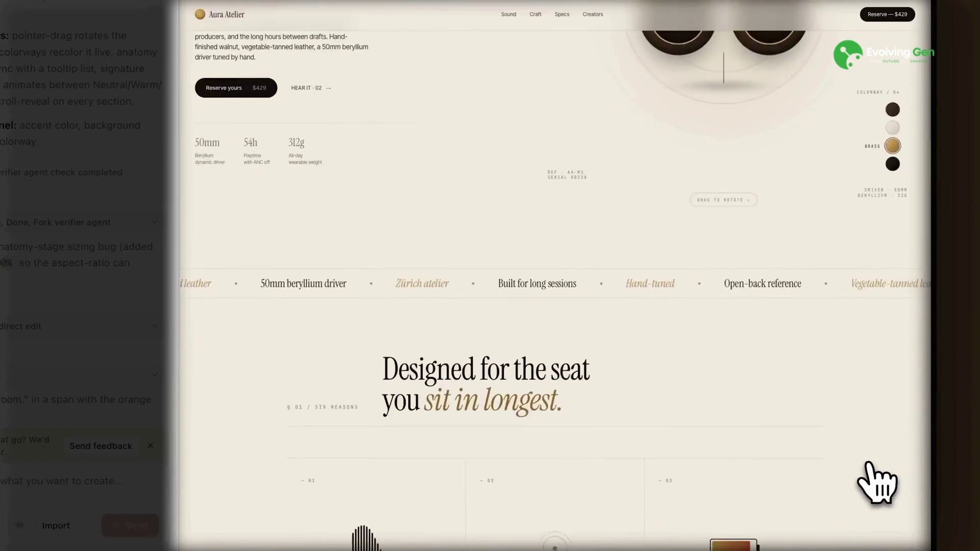
pyautogui.scroll(-15, 869, 464)
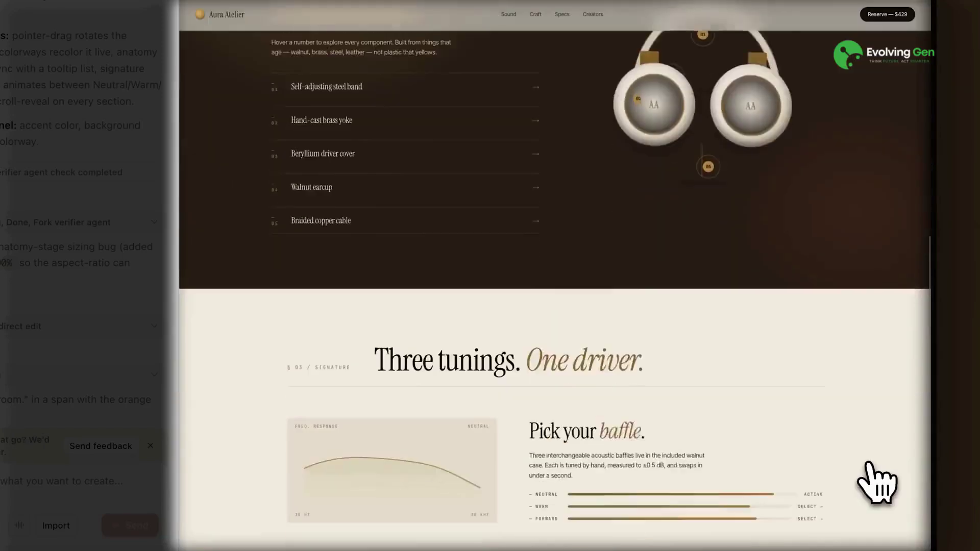
pyautogui.scroll(-10, 877, 480)
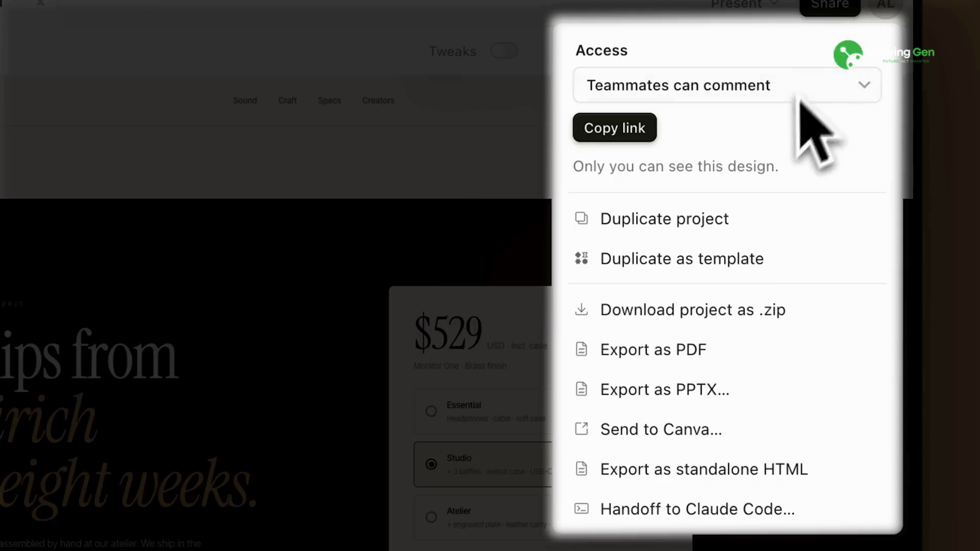
pyautogui.click(780, 98)
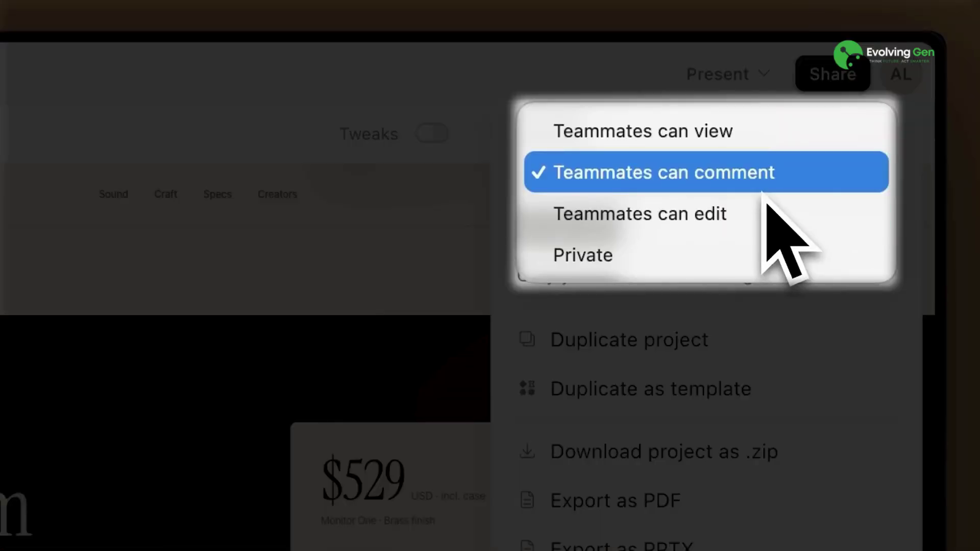
pyautogui.click(762, 189)
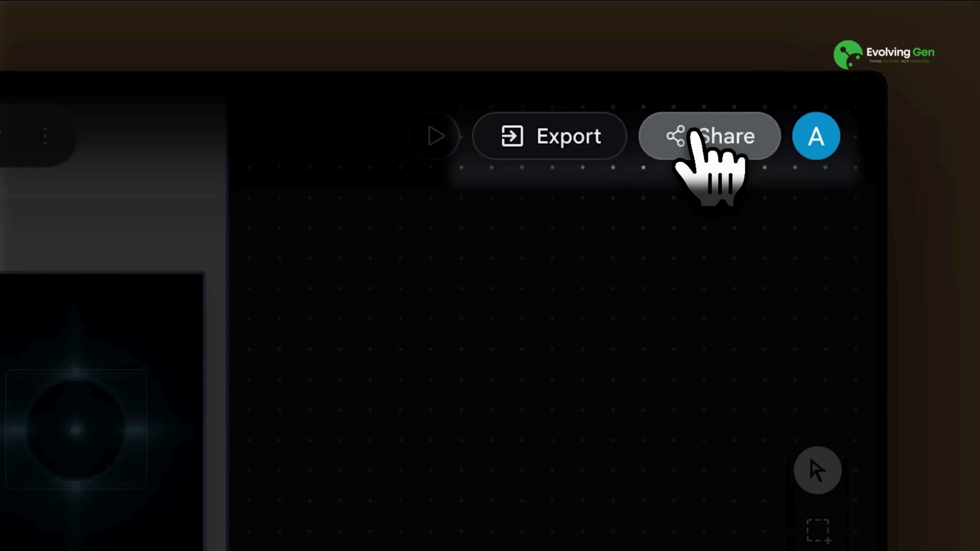
# Step: Turn on Enable sharing & remixing in the Share Project dialog
pyautogui.click(695, 133)
pyautogui.click(690, 184)
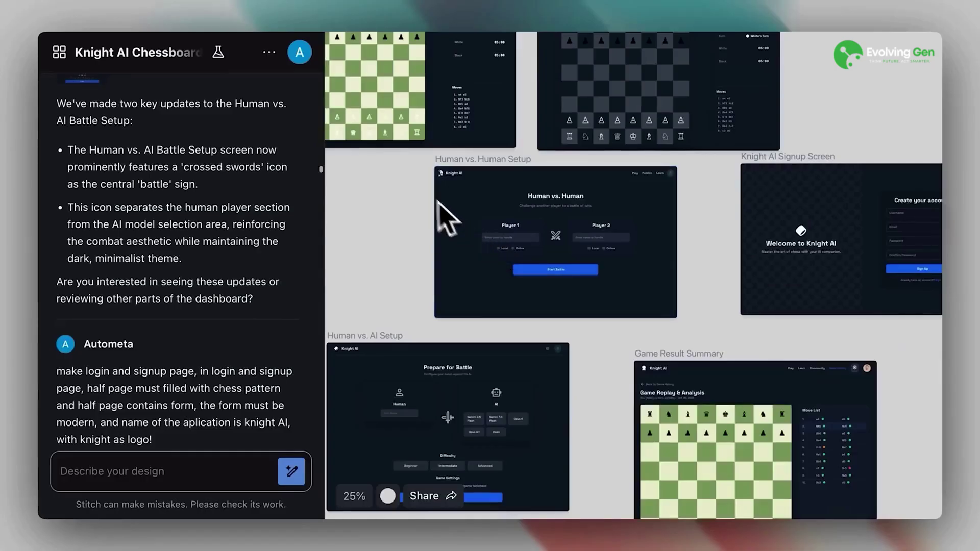
pyautogui.moveTo(449, 219); pyautogui.dragTo(527, 392)
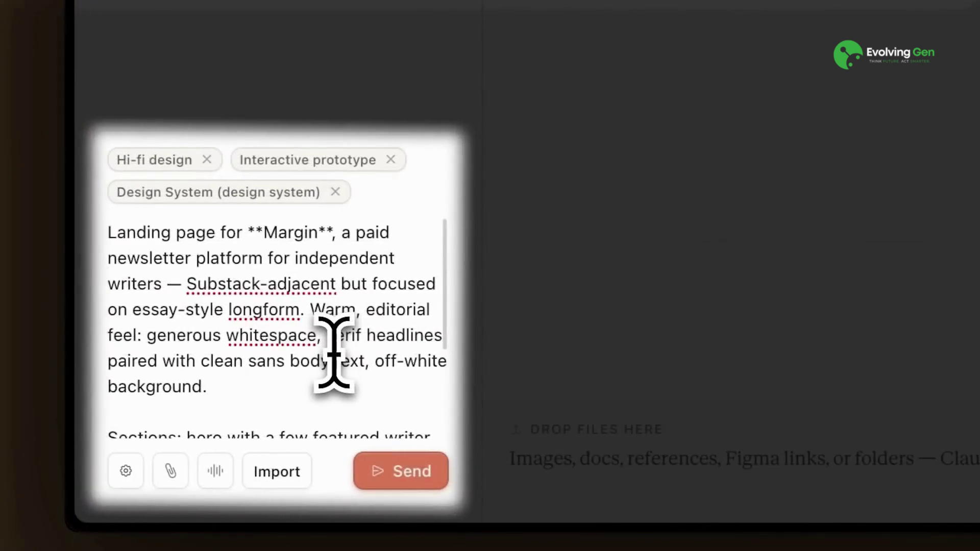
# Step: Scroll through the Margin landing-page prompt in Claude Design
pyautogui.scroll(-3, 334, 352)
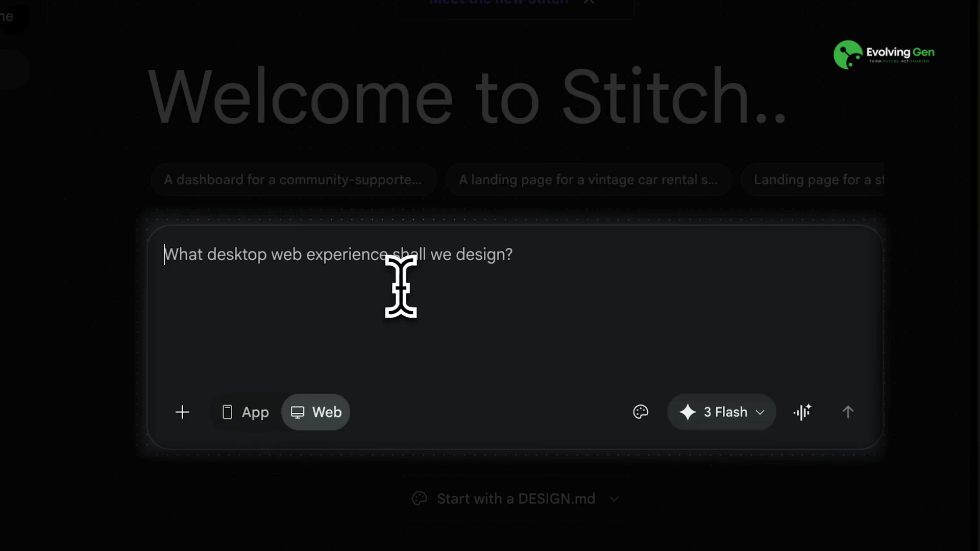
# Step: Paste and submit the Margin landing-page prompt in Stitch, then scroll the generated page
pyautogui.write('Landing page for **Margin**, a paid newsletter platform for independent writers — Substack-adjacent but focused on essay-style longform. Warm, editorial feel: generous whitespace, serif headlines paired with clean sans body text, off-white background. Sections: hero with a few featured writer cards, "how it works" in 3 steps, writer testimonials, simple pricing (free for readers, 10% take rate for writers), FAQ, footer.')
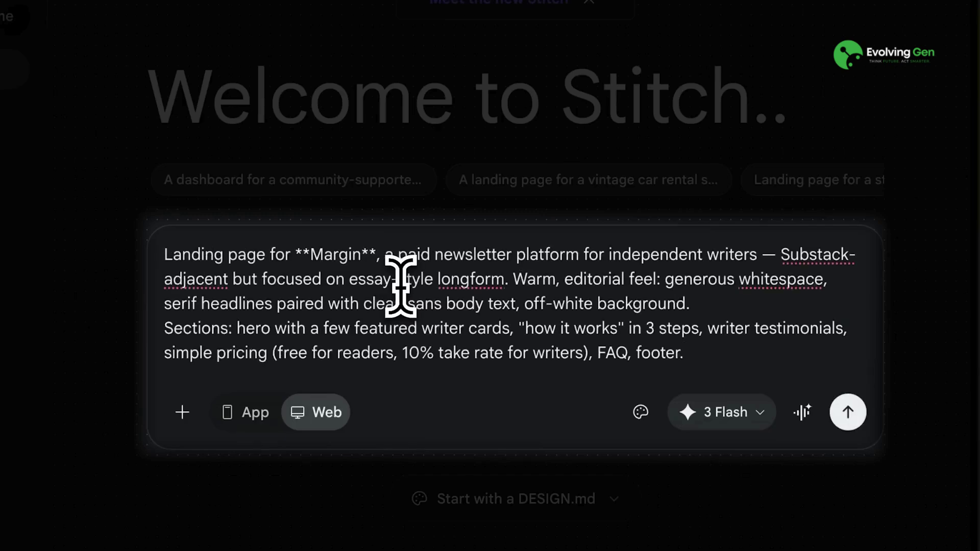
pyautogui.press('Return')
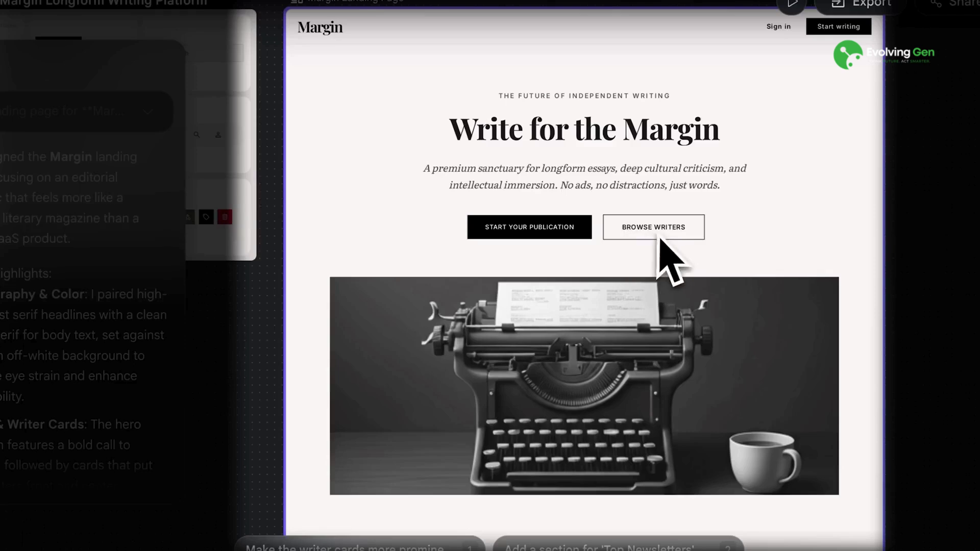
pyautogui.scroll(-5, 647, 348)
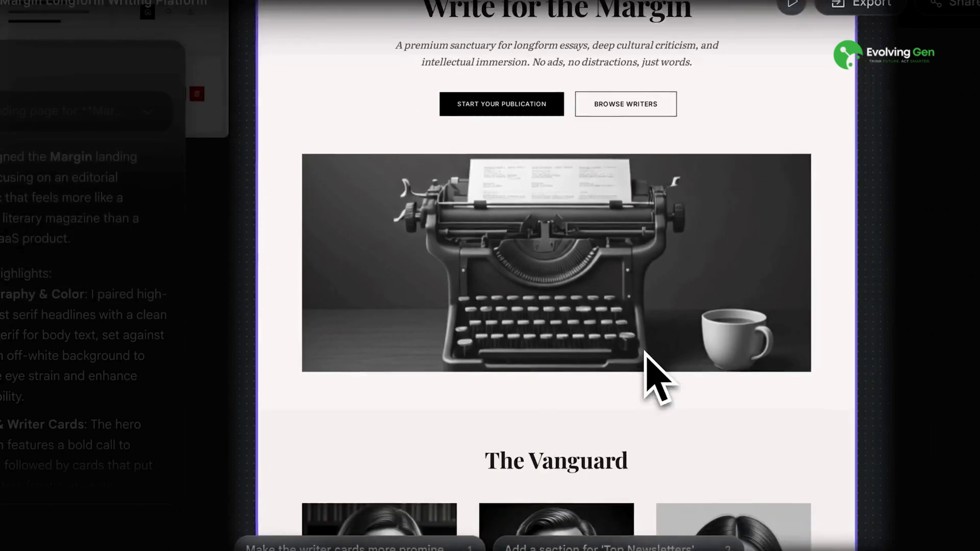
pyautogui.scroll(-10, 645, 352)
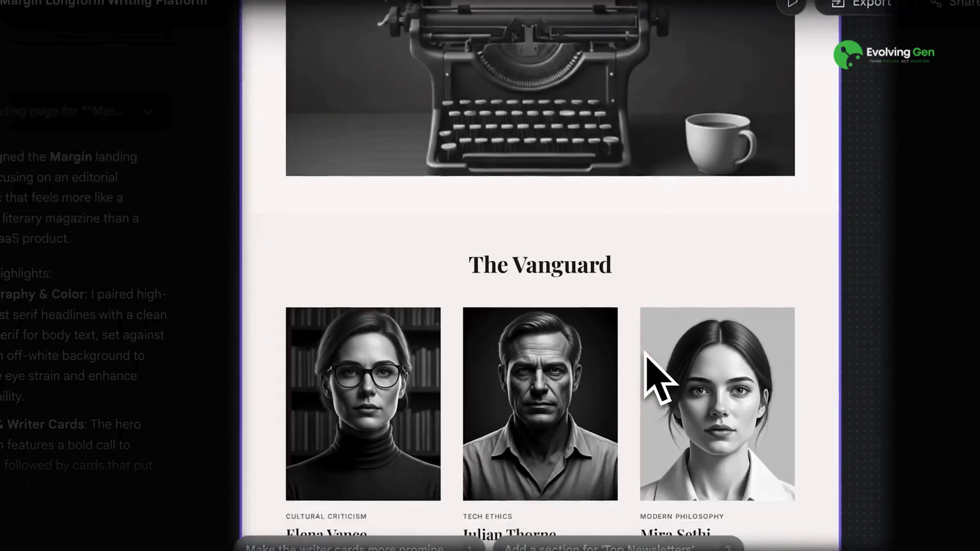
pyautogui.scroll(-5, 653, 377)
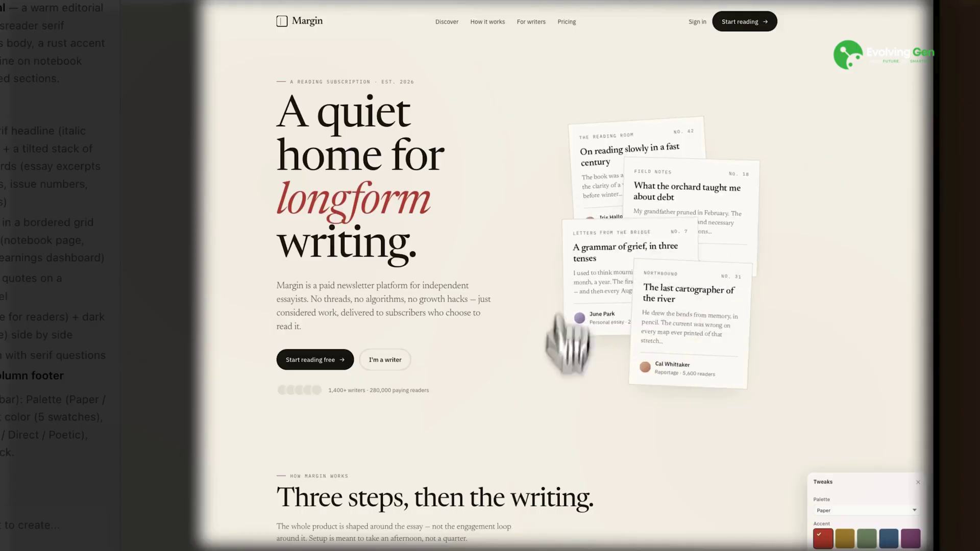
# Step: Set the Margin page accent to purple and its palette to Sage, trying Bone first
pyautogui.scroll(-4, 562, 536)
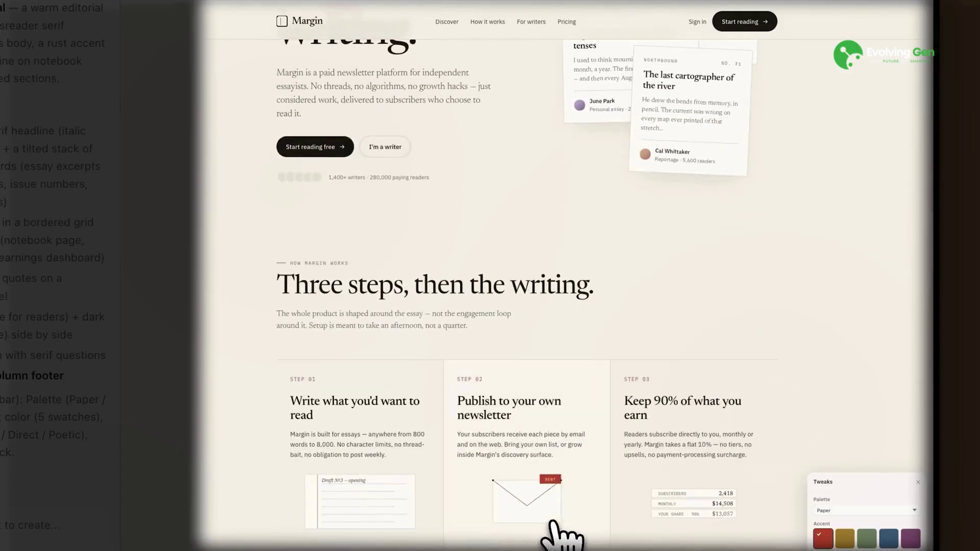
pyautogui.click(910, 539)
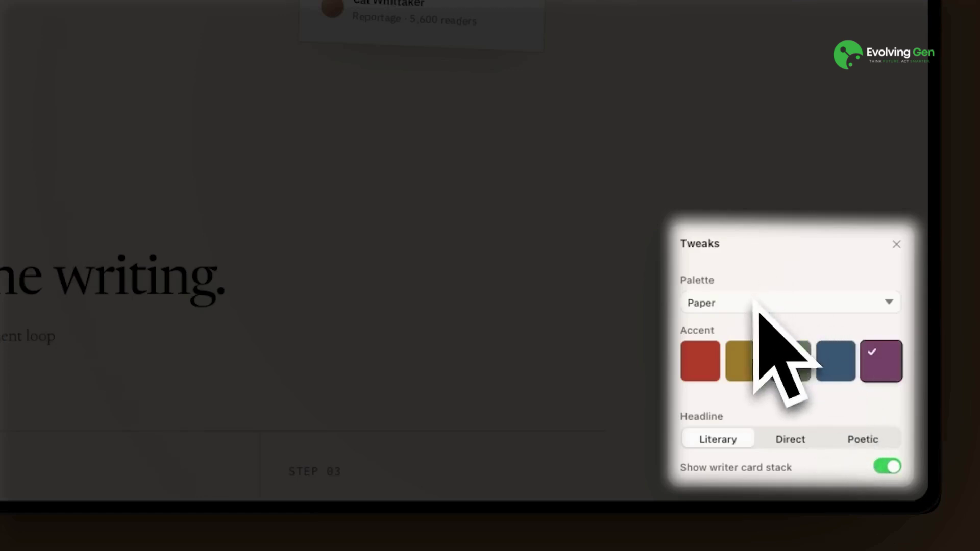
pyautogui.click(757, 305)
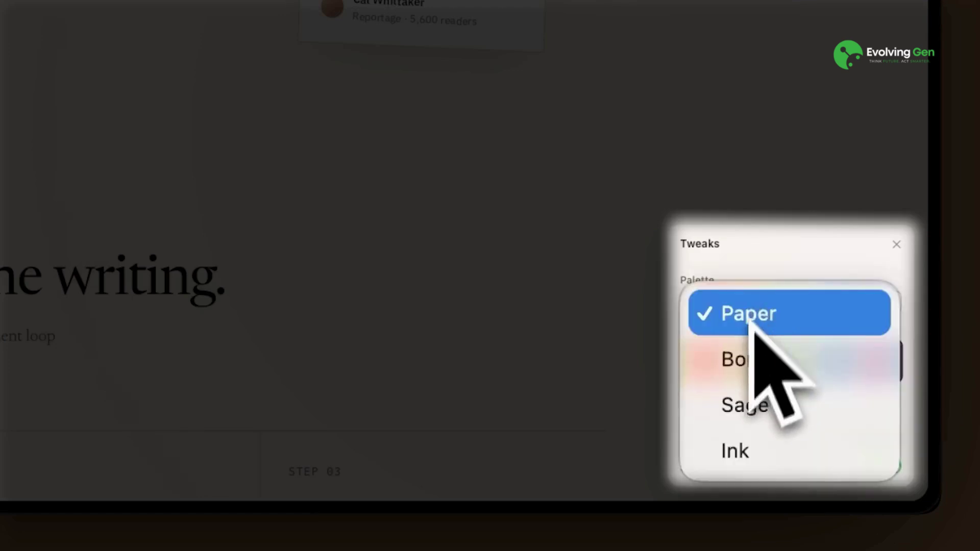
pyautogui.click(745, 358)
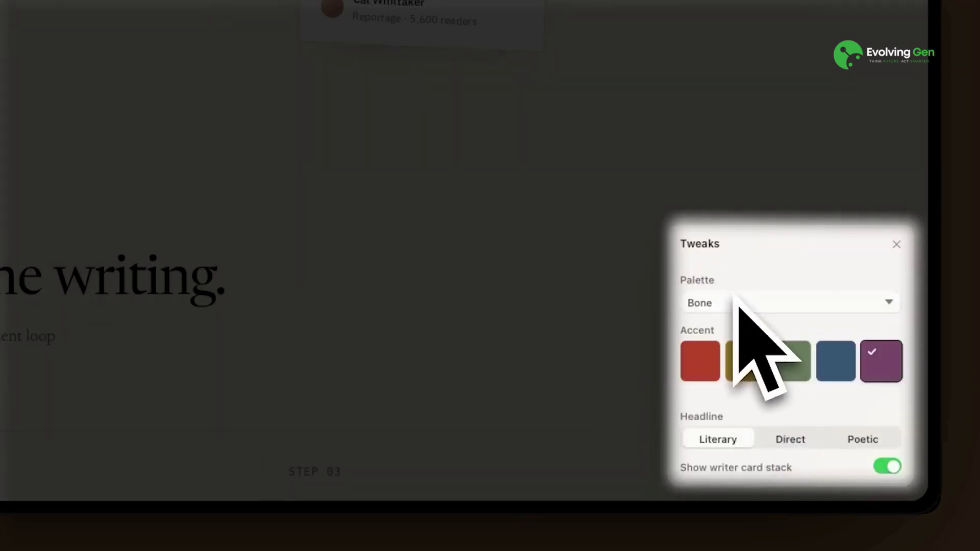
pyautogui.click(738, 308)
pyautogui.click(731, 357)
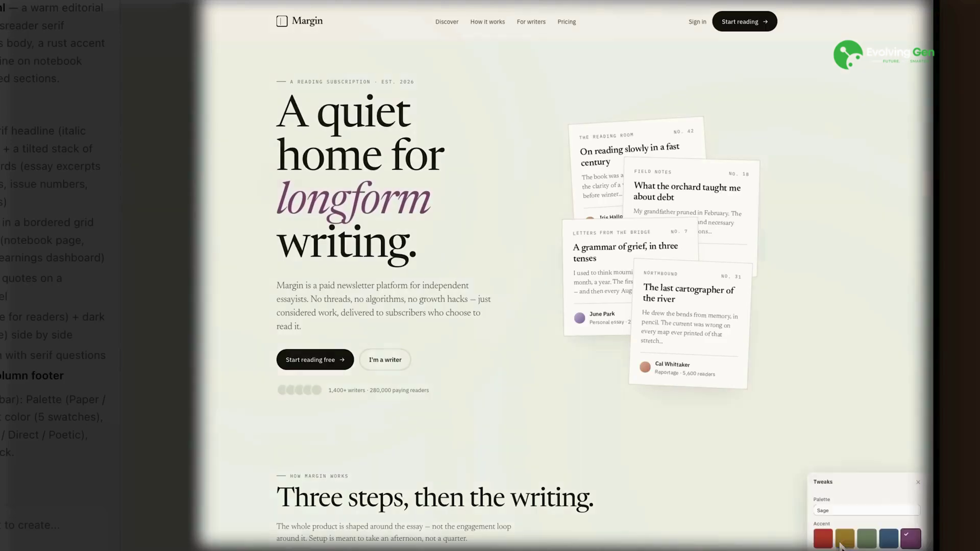
pyautogui.click(841, 513)
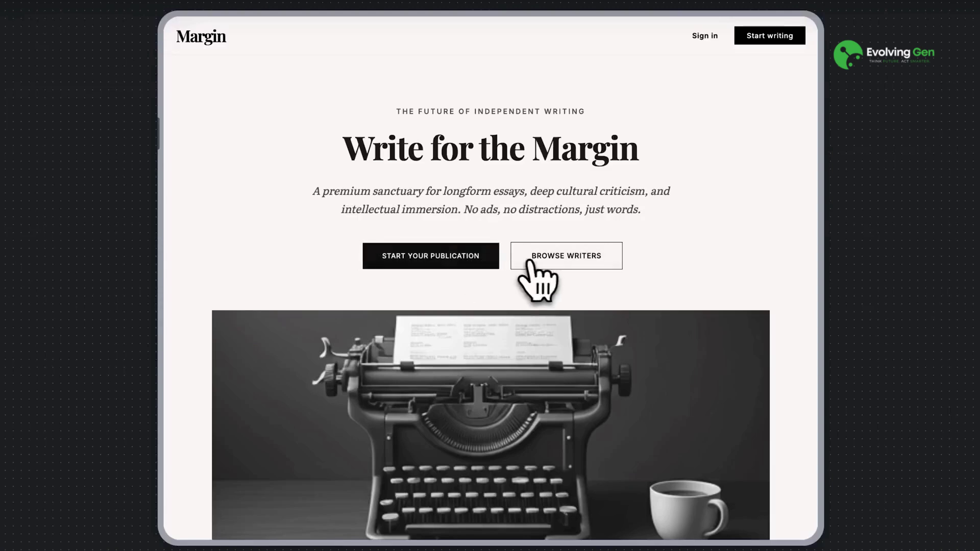
pyautogui.scroll(-3, 546, 339)
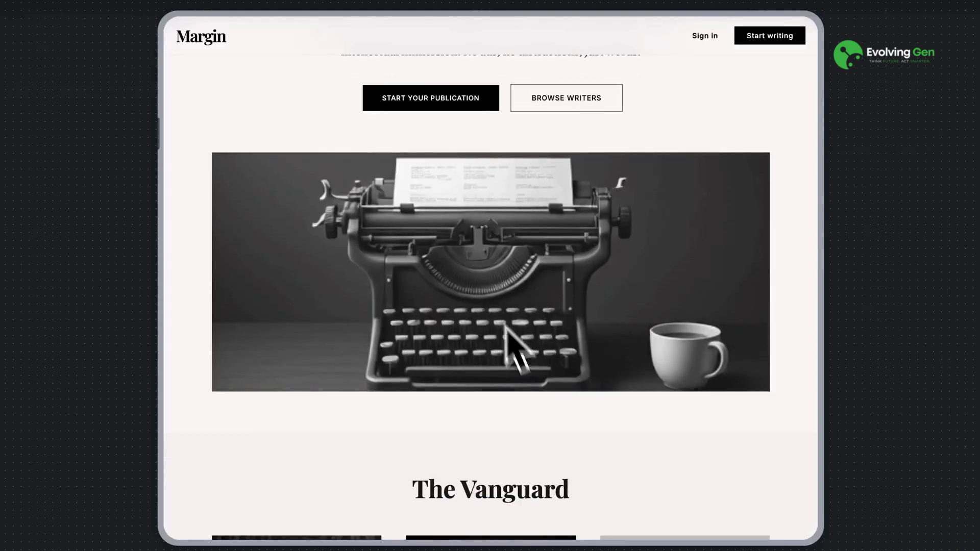
pyautogui.scroll(-5, 519, 344)
pyautogui.scroll(-2, 376, 391)
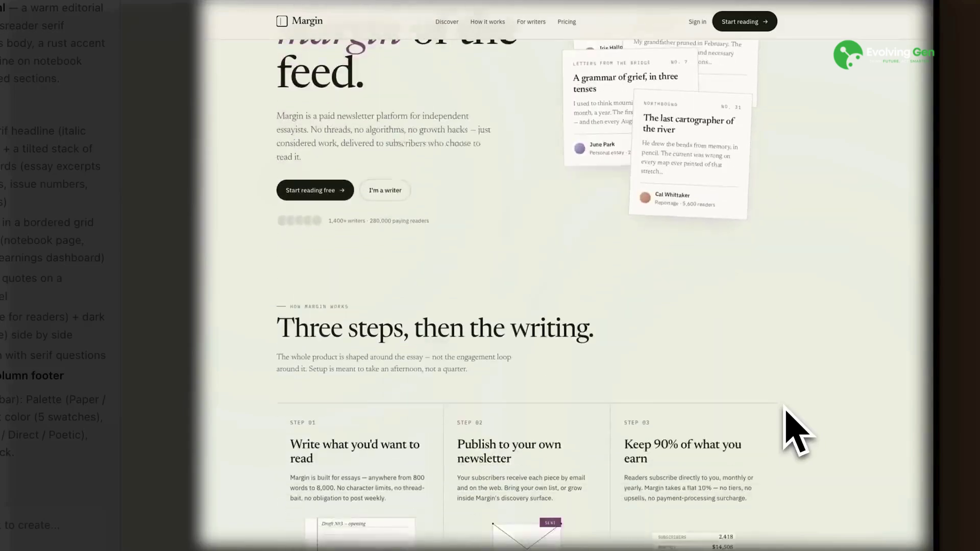
pyautogui.scroll(-9, 784, 406)
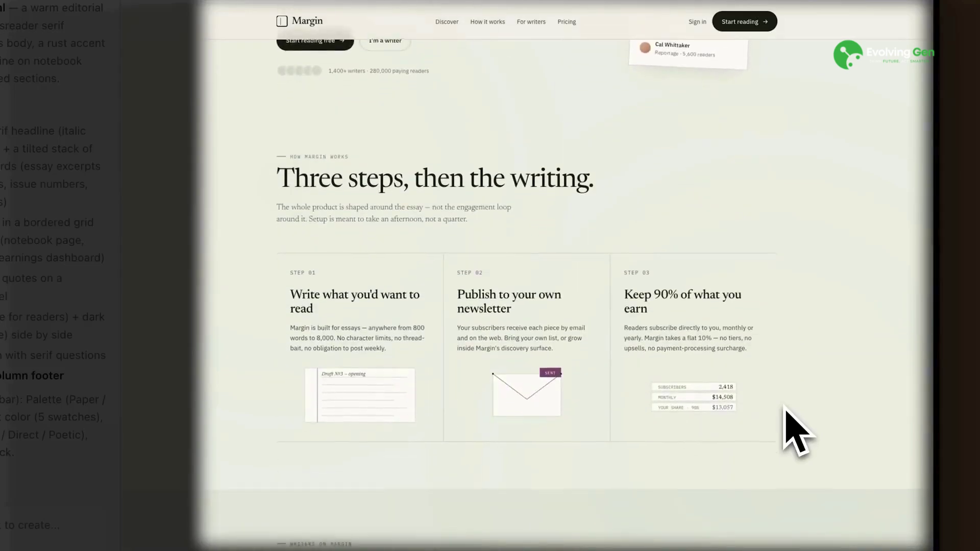
pyautogui.scroll(-15, 786, 409)
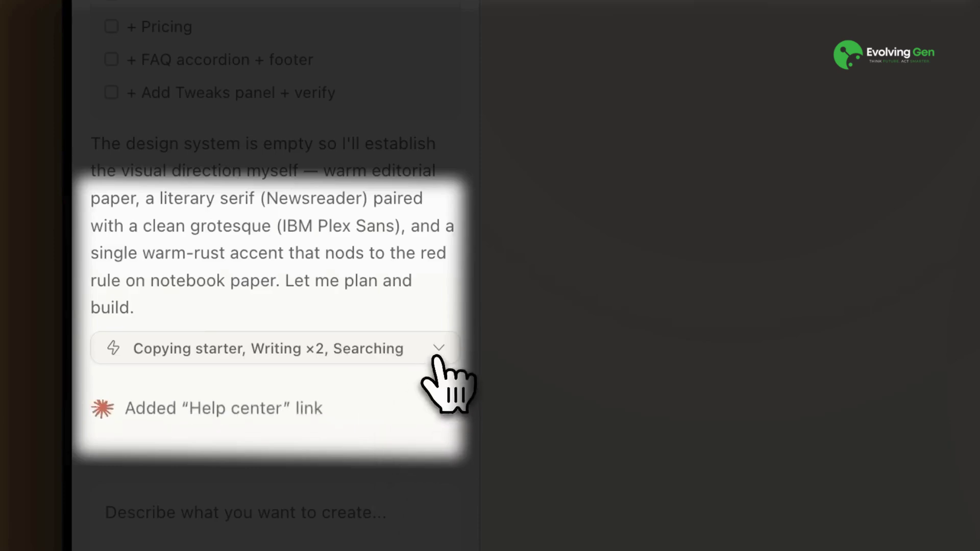
pyautogui.click(428, 360)
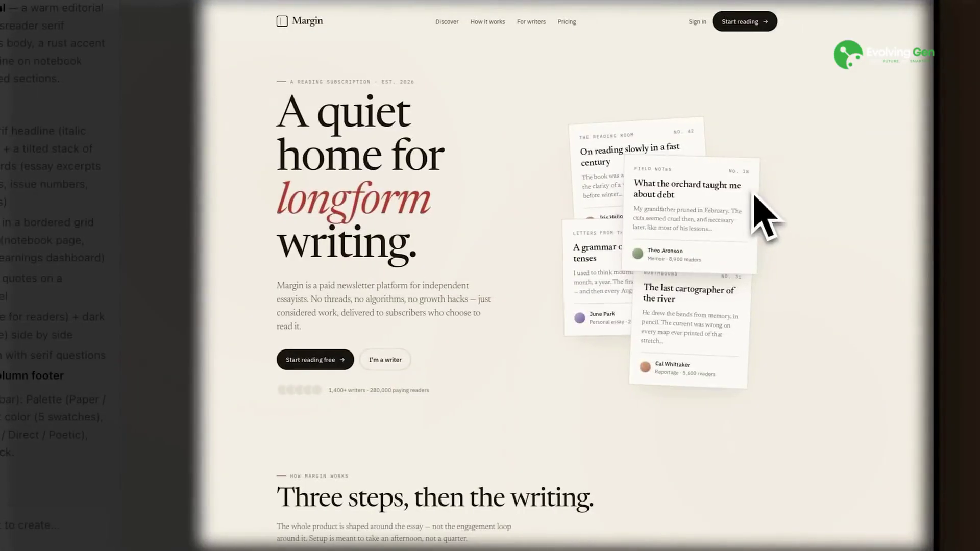
pyautogui.scroll(-7, 618, 353)
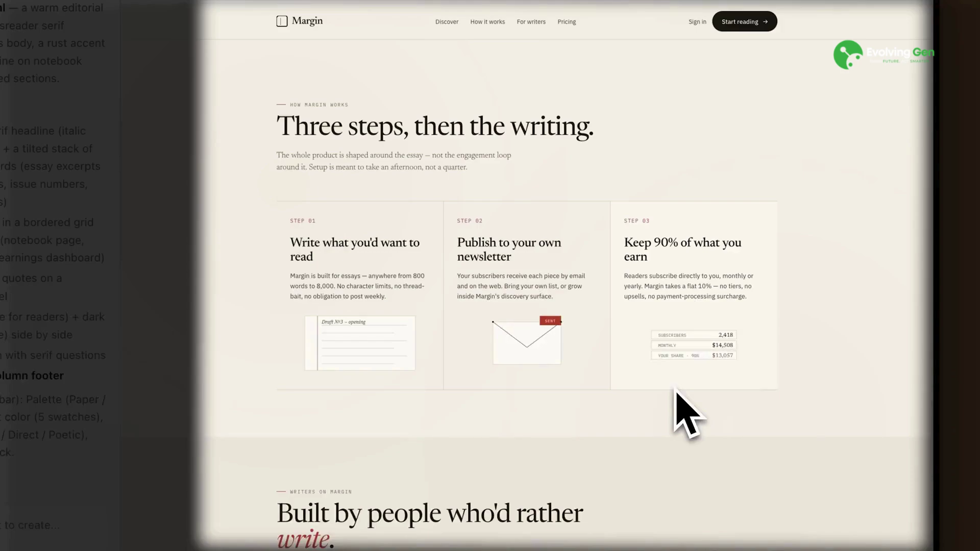
pyautogui.scroll(-3, 684, 413)
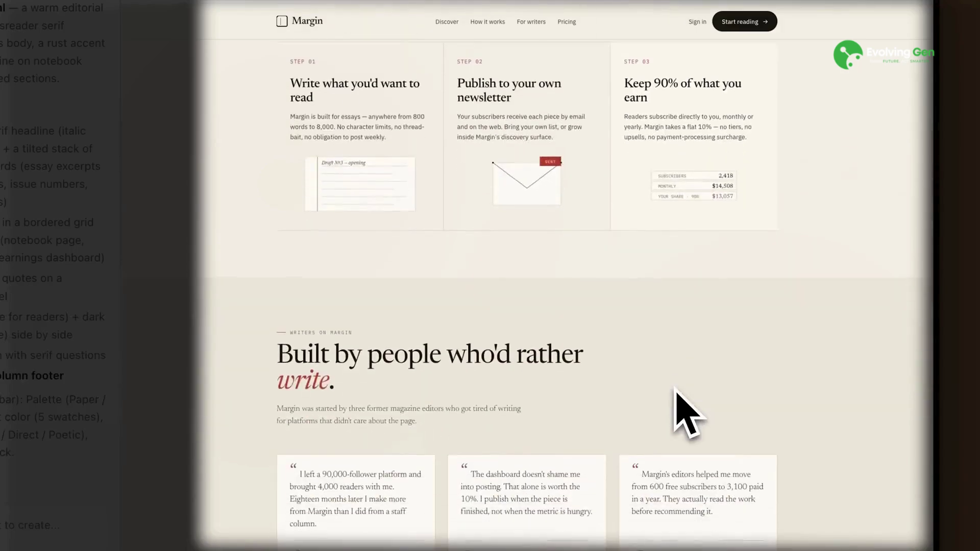
pyautogui.scroll(-4, 684, 411)
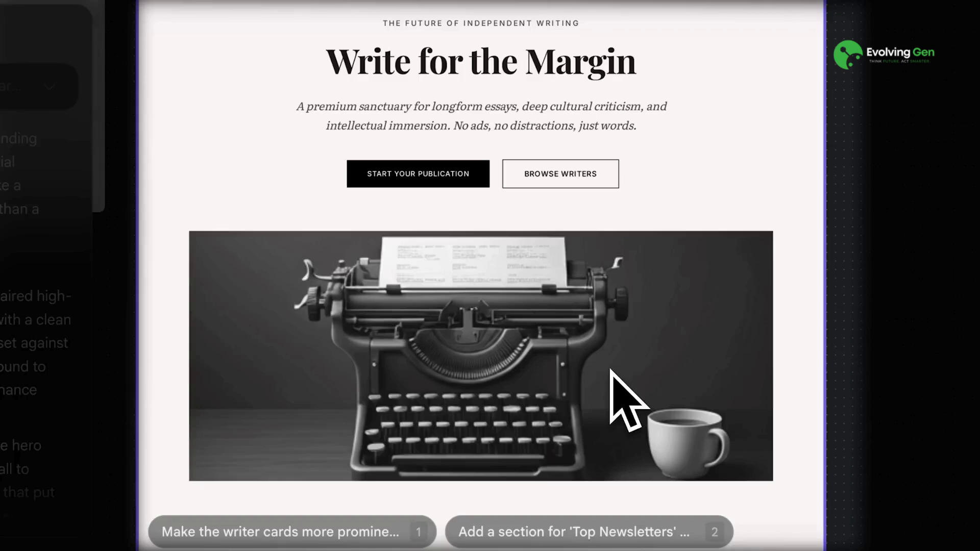
pyautogui.scroll(-4, 610, 370)
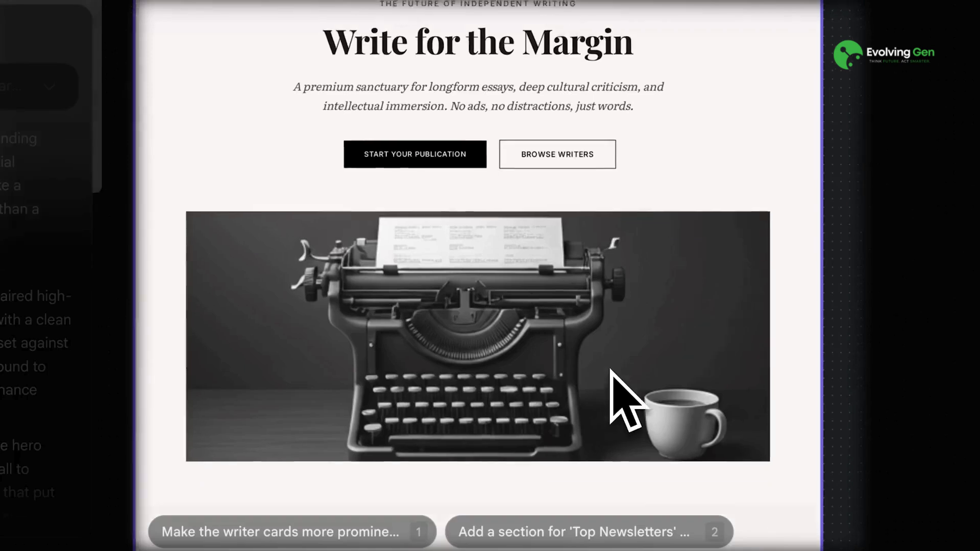
pyautogui.scroll(-5, 576, 390)
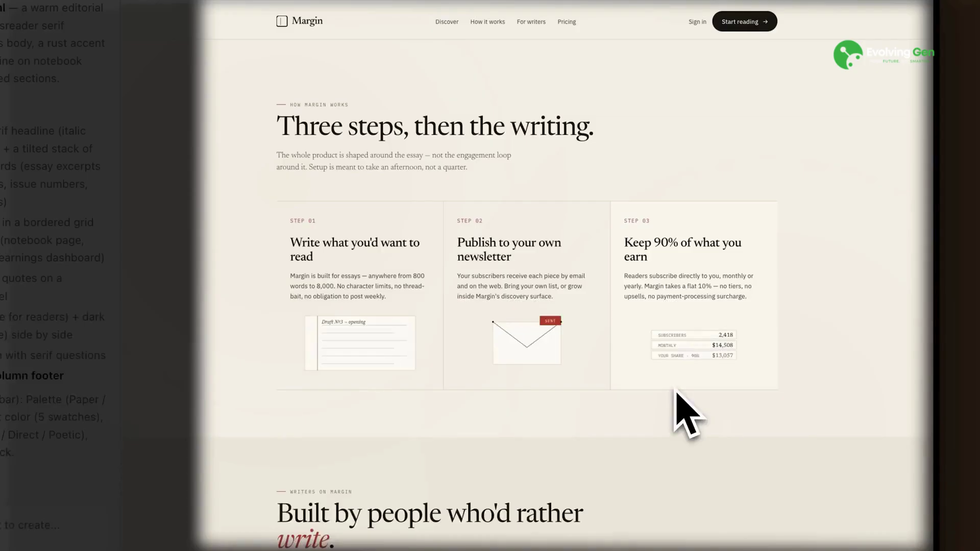
pyautogui.scroll(-3, 683, 415)
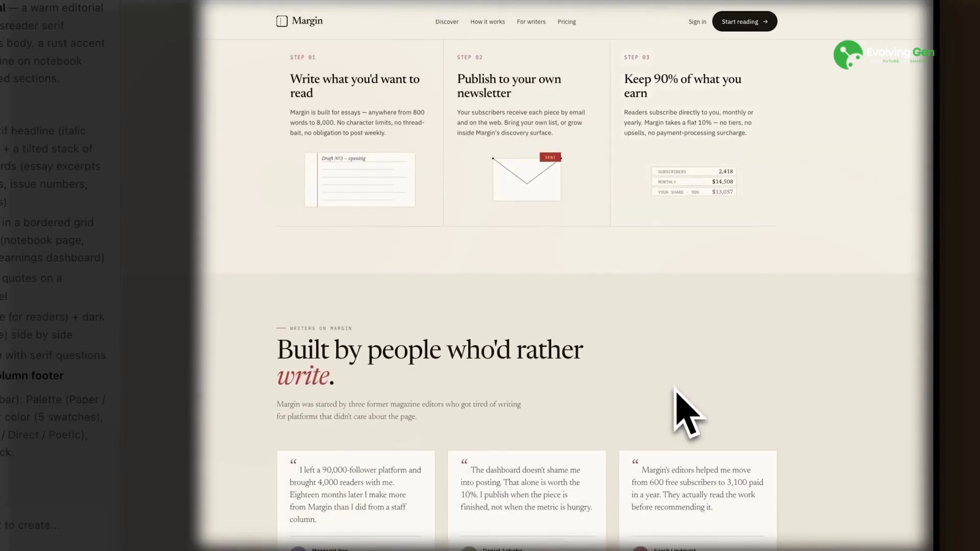
pyautogui.scroll(-3, 679, 408)
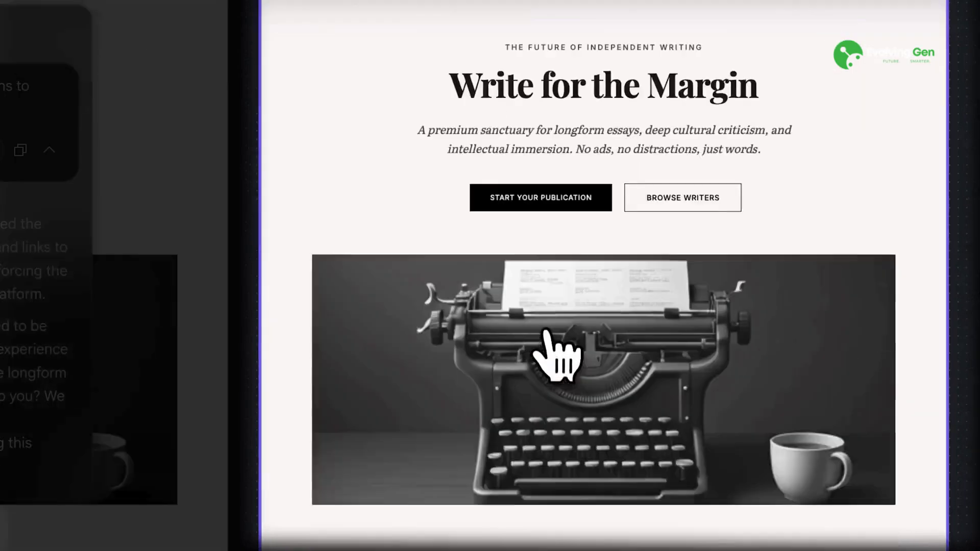
# Step: Scroll to the pricing cards and open the animated Margin page preview in a new tab
pyautogui.scroll(-10, 557, 358)
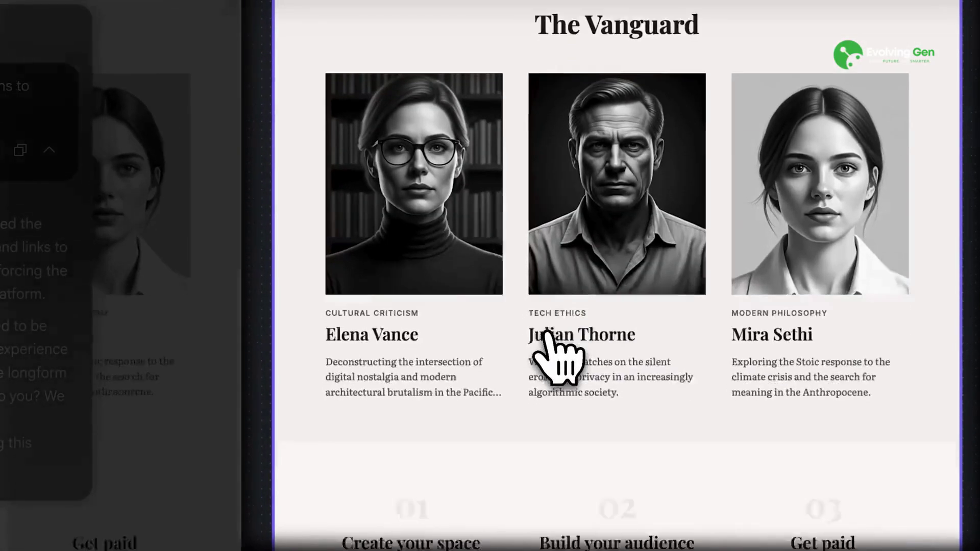
pyautogui.scroll(-4, 547, 333)
pyautogui.scroll(-6, 547, 333)
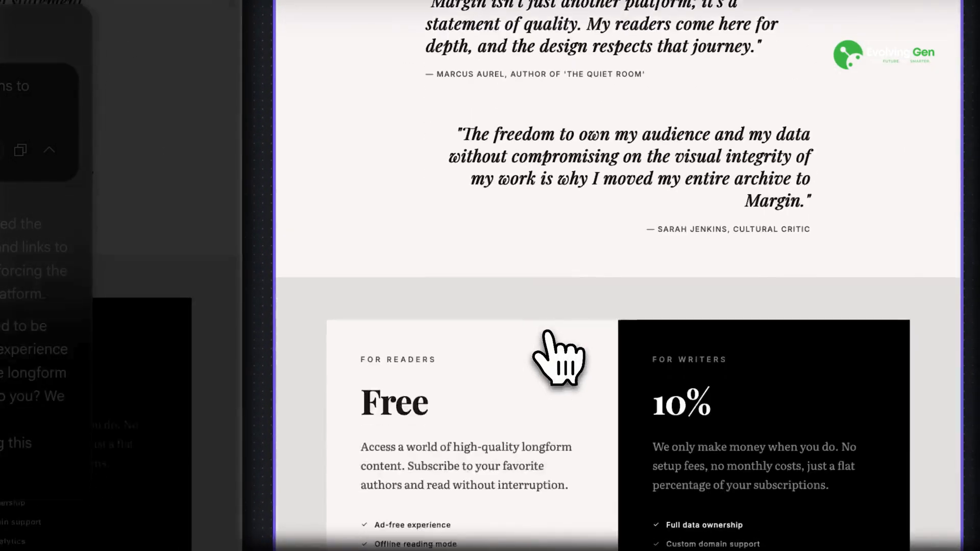
pyautogui.click(529, 44)
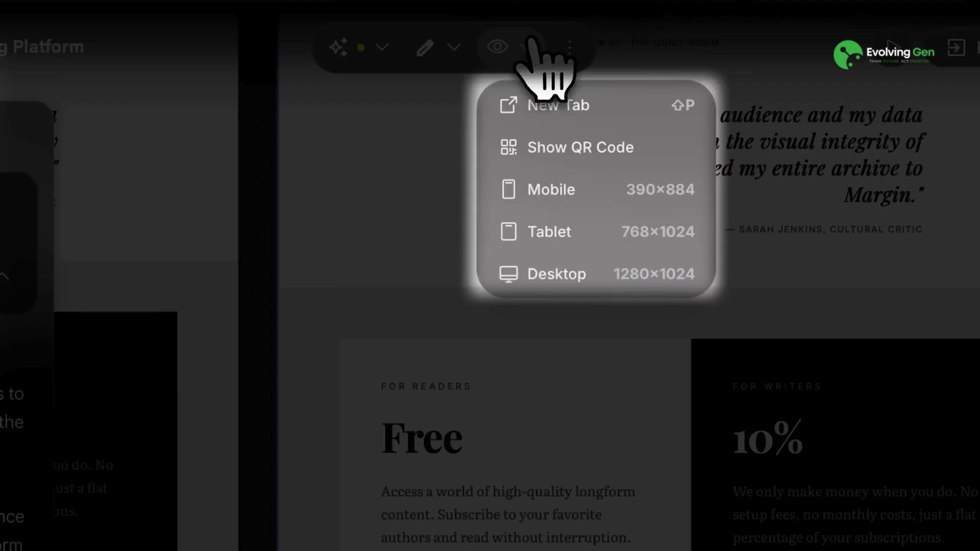
pyautogui.click(560, 112)
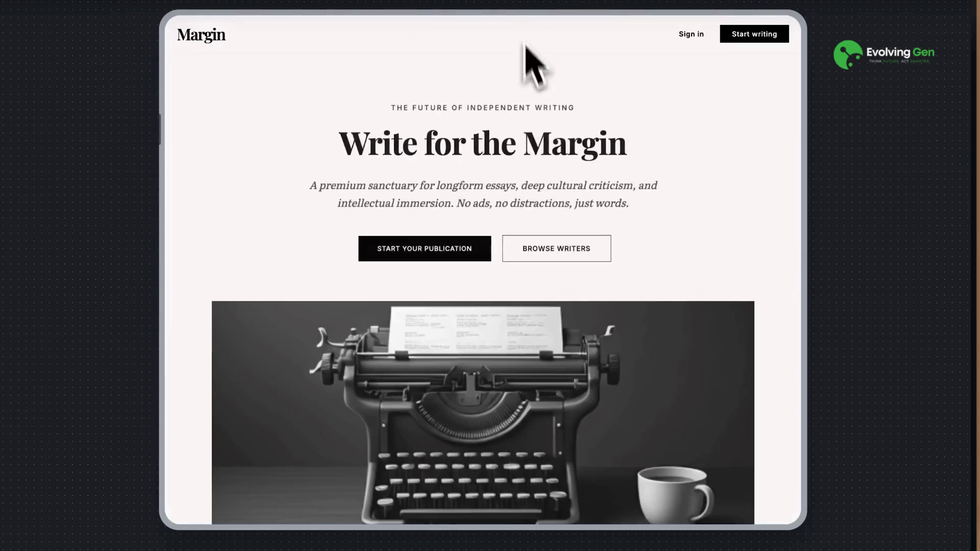
pyautogui.scroll(-1, 559, 225)
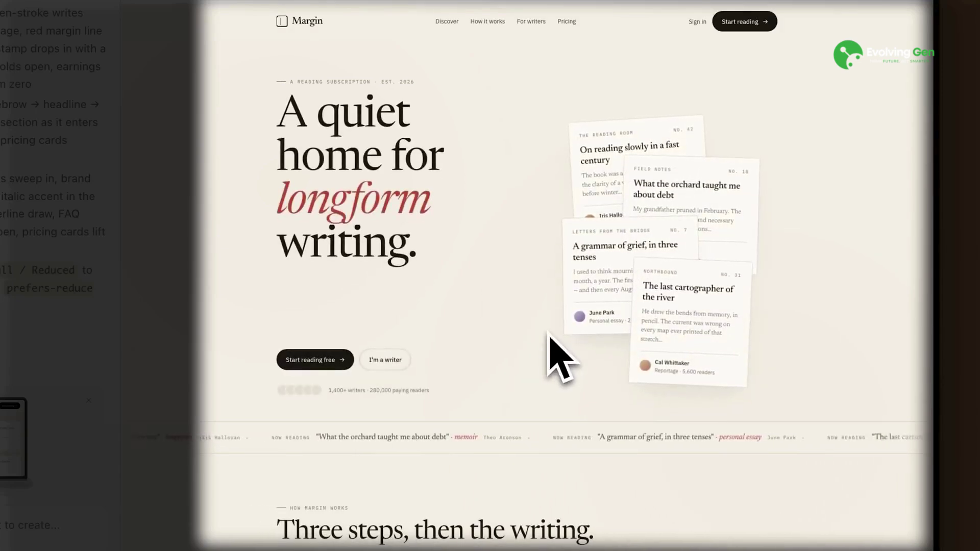
# Step: Scroll down the Margin page to review its new editorial-style animations
pyautogui.scroll(-5, 550, 334)
pyautogui.scroll(-4, 550, 335)
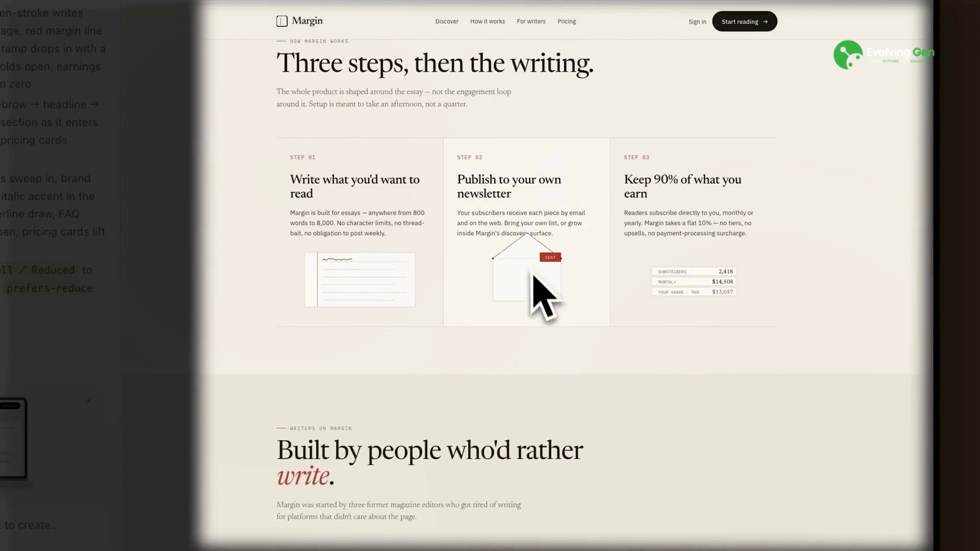
pyautogui.scroll(-11, 507, 350)
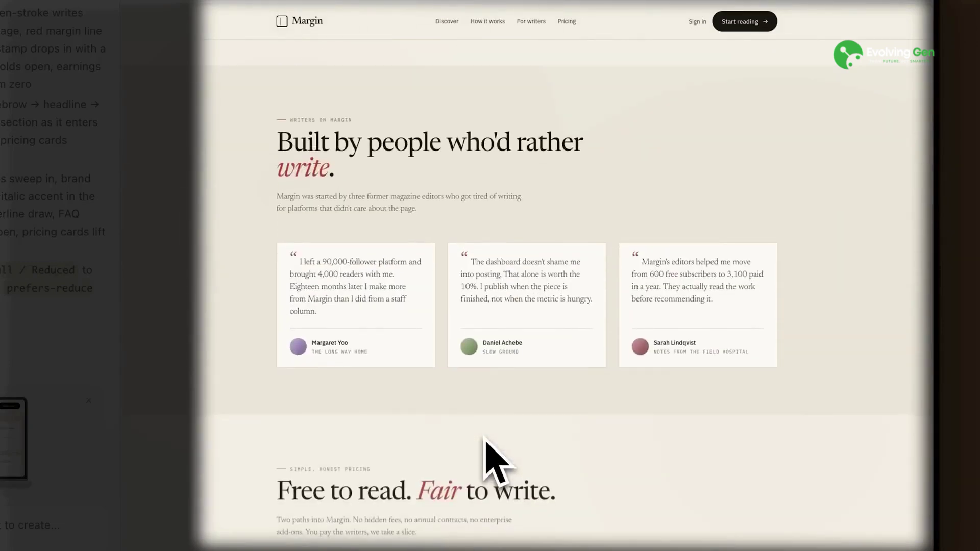
pyautogui.scroll(-9, 495, 462)
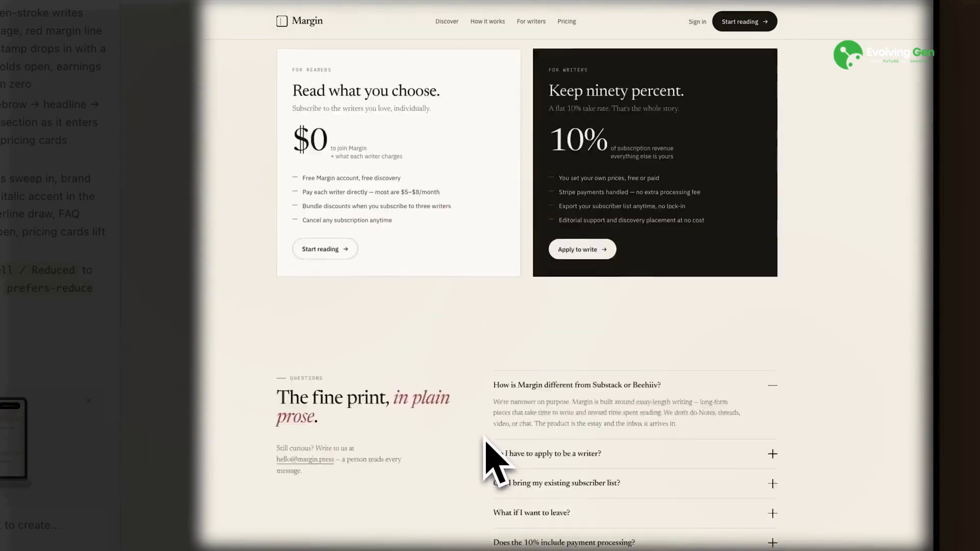
pyautogui.scroll(-2, 498, 462)
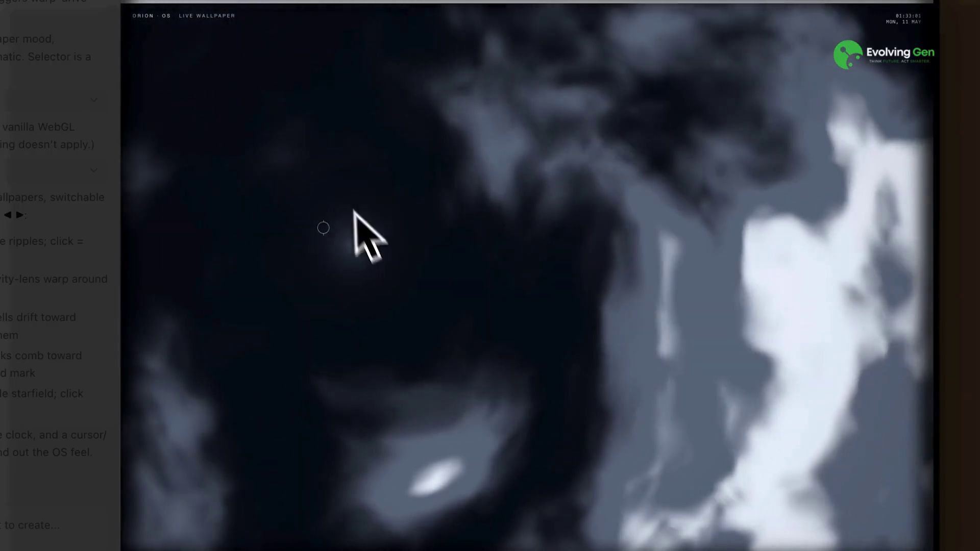
# Step: Raise a ripple on the Orion OS wallpaper and cycle two scenes forward to the blue nebula
pyautogui.click(339, 176)
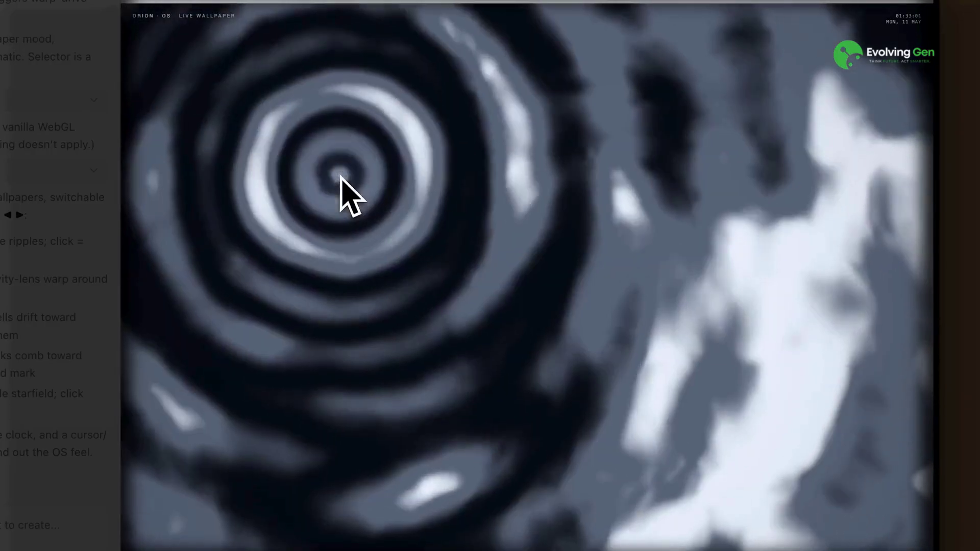
pyautogui.press('Right')
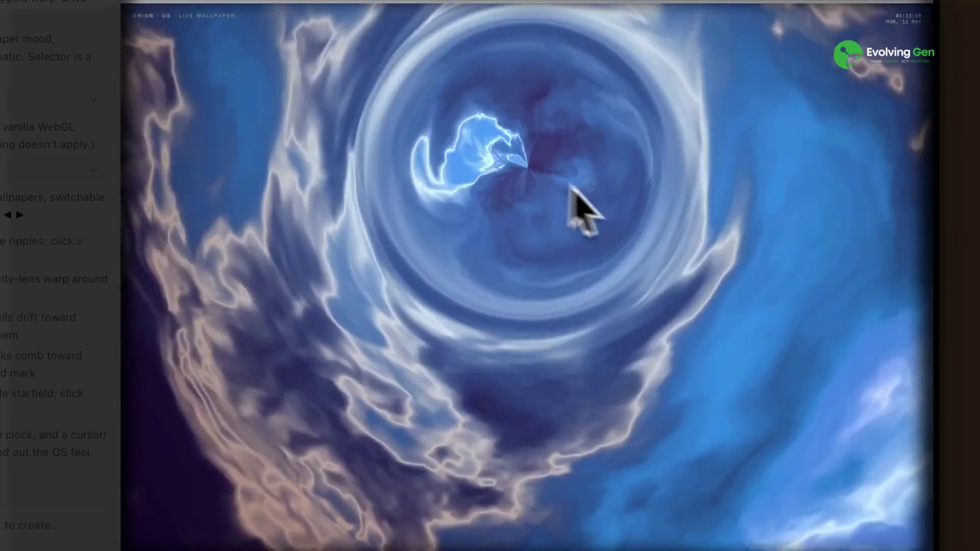
pyautogui.press('Right')
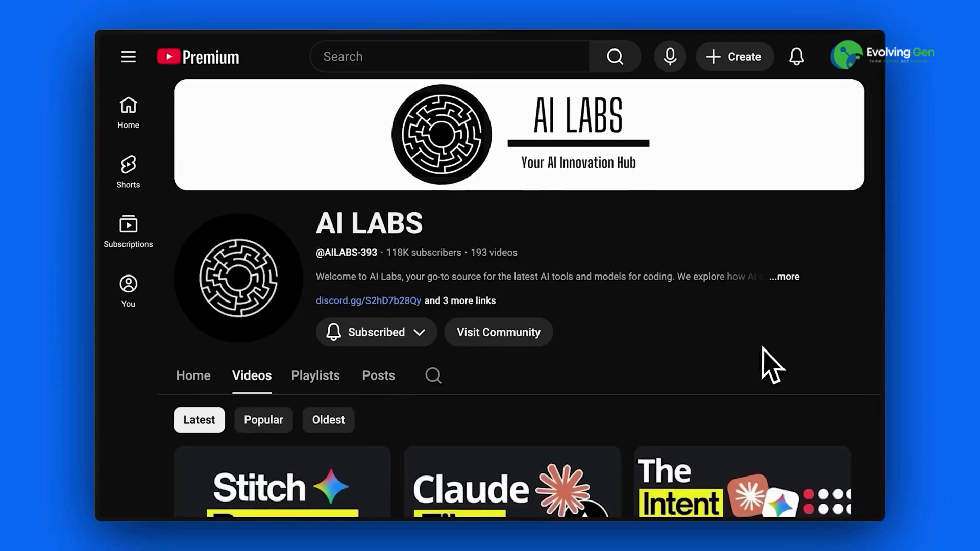
# Step: Scroll through the channel's Videos grid
pyautogui.scroll(-8, 769, 366)
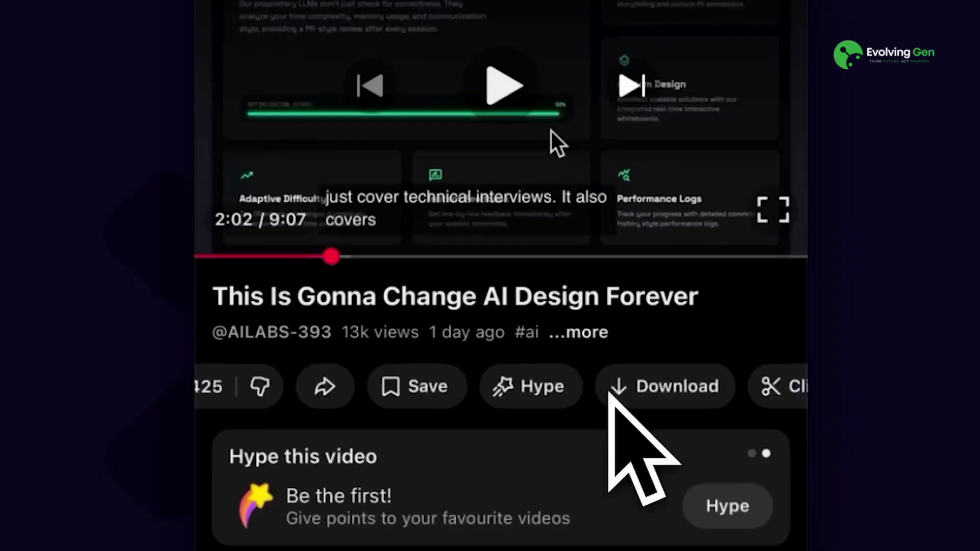
pyautogui.hscroll(2, 612, 405)
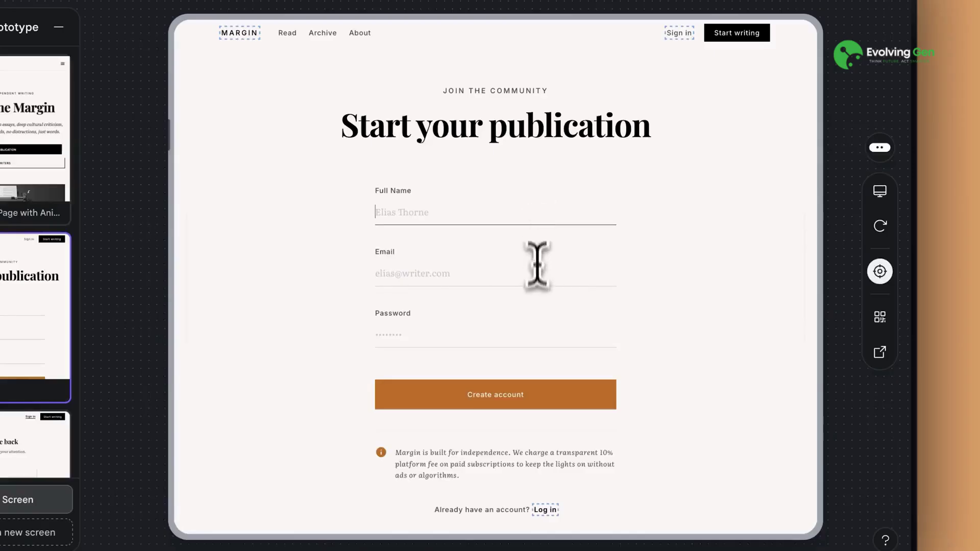
# Step: Fill in the signup form's password, then follow its 'Log in' link to the Welcome back page
pyautogui.click(525, 274)
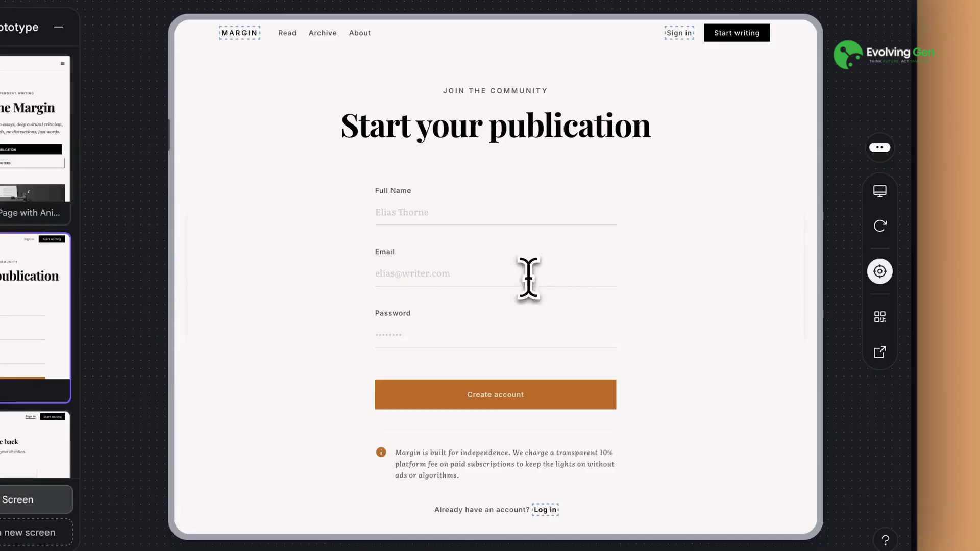
pyautogui.click(499, 334)
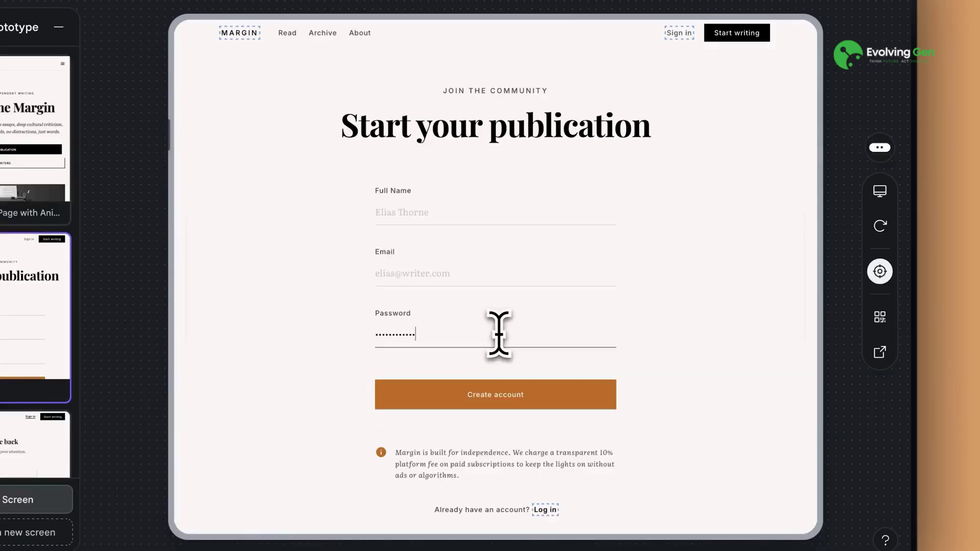
pyautogui.scroll(-3, 499, 335)
pyautogui.click(543, 389)
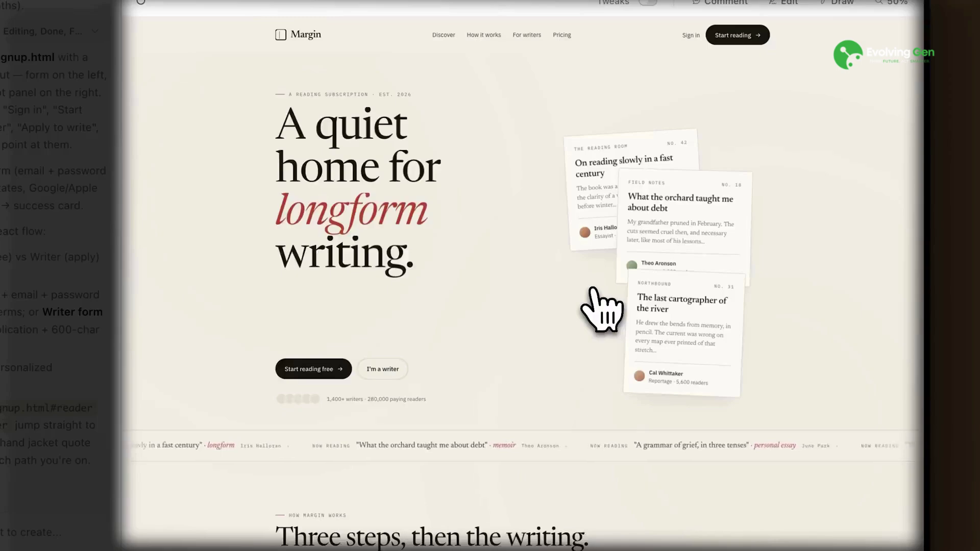
# Step: Post the comment 'make the footer different' on the Margin page footer
pyautogui.scroll(-20, 595, 296)
pyautogui.scroll(1, 594, 291)
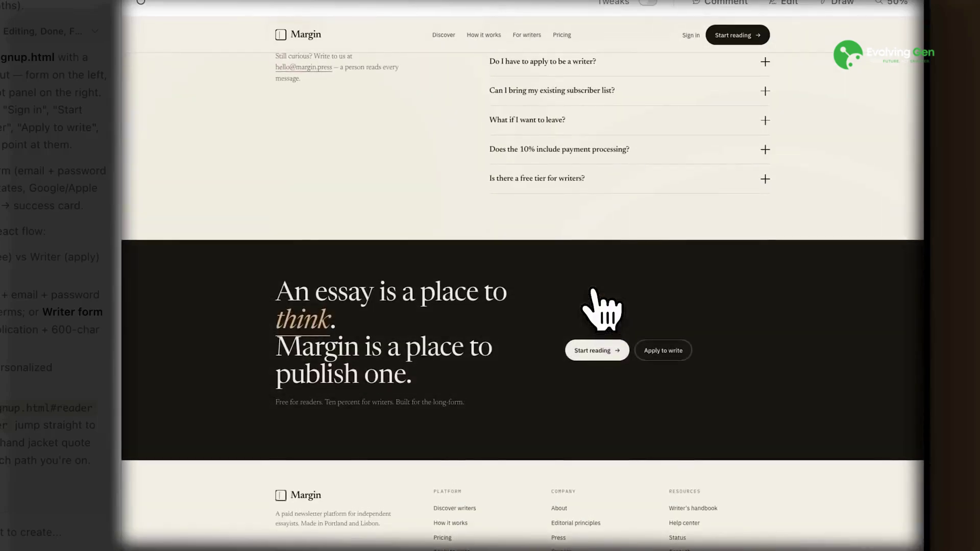
pyautogui.click(513, 464)
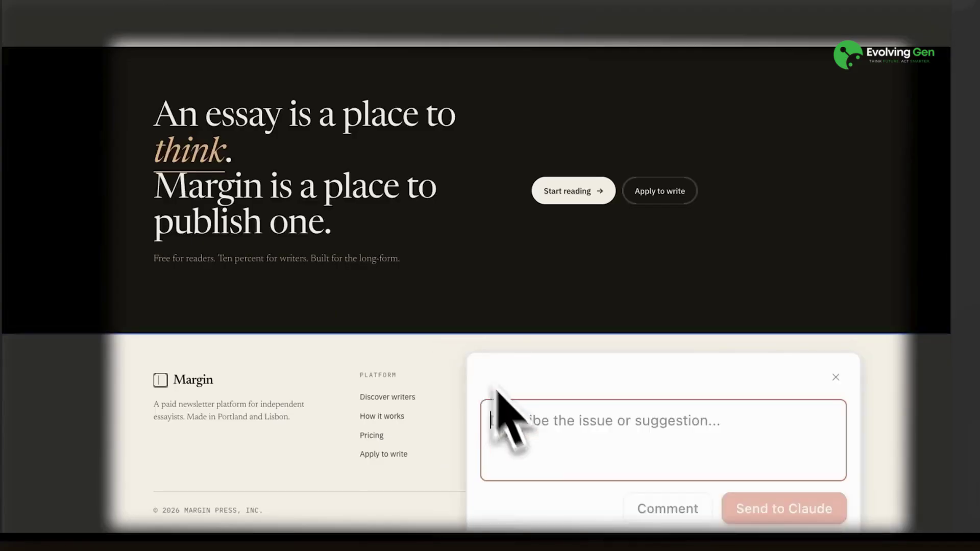
pyautogui.write('make the footer different')
pyautogui.click(678, 518)
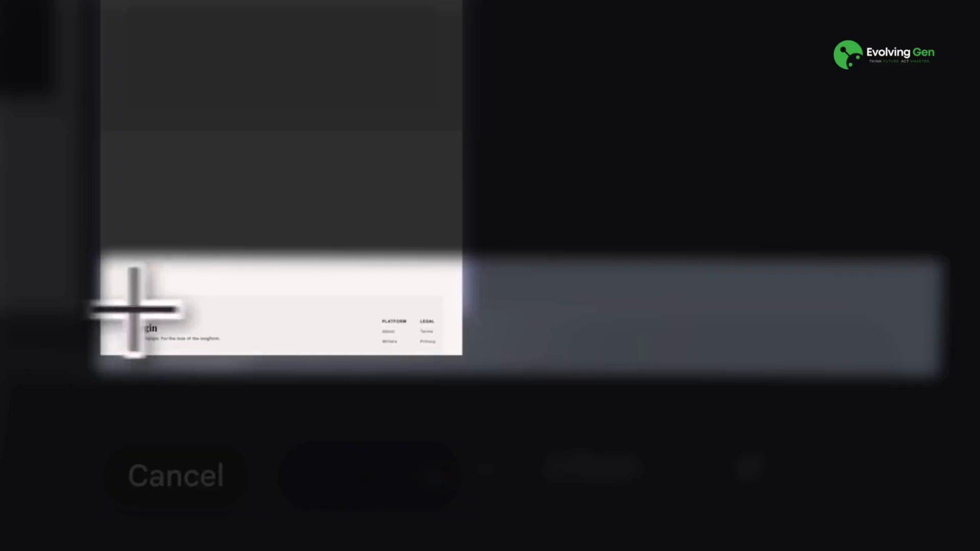
# Step: Select the footer and submit the edit request 'change the way footer looks'
pyautogui.click(389, 351)
pyautogui.write('change the way footer looks')
pyautogui.hotkey('shift', 'Return')
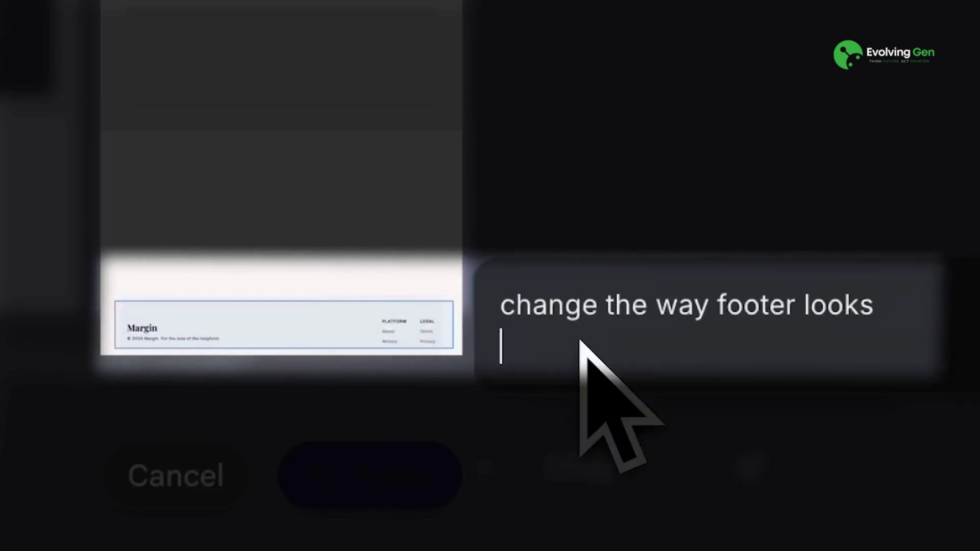
pyautogui.click(371, 503)
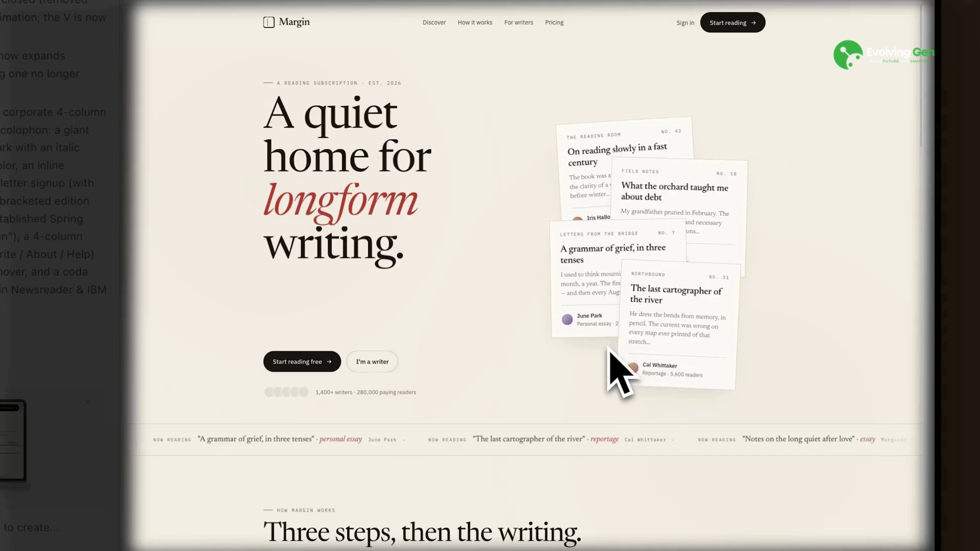
# Step: Expand the FAQ answers on applying, subscriber lists, leaving Margin and payment processing
pyautogui.scroll(-7, 610, 351)
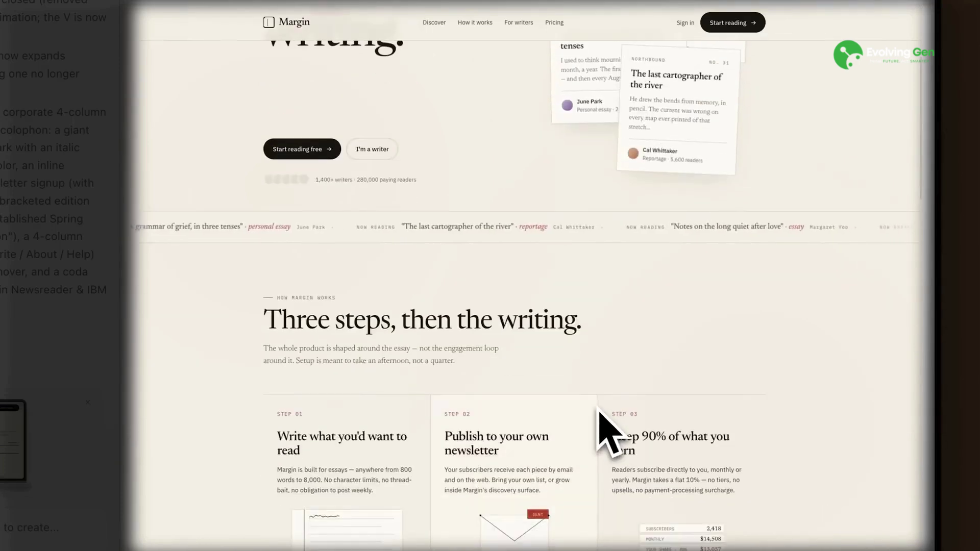
pyautogui.scroll(-13, 563, 437)
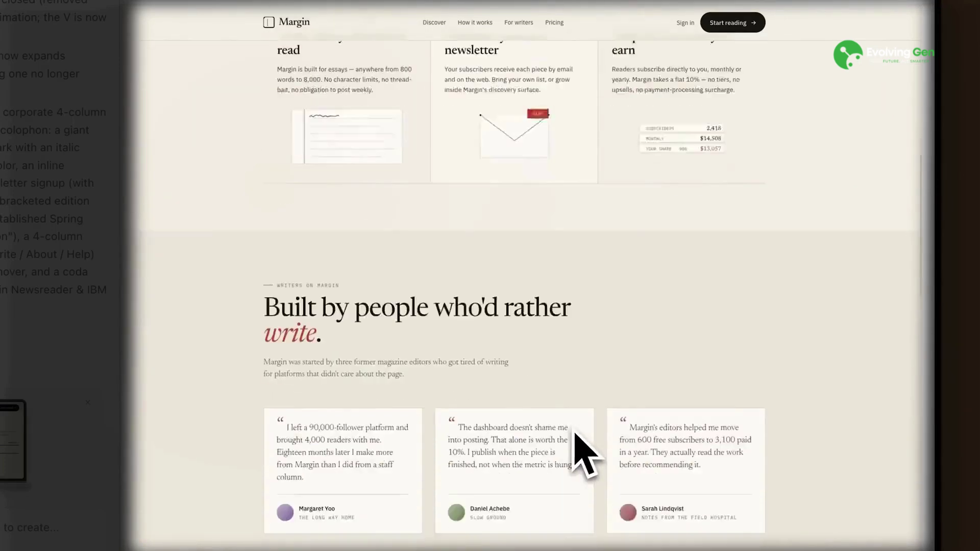
pyautogui.scroll(-8, 573, 431)
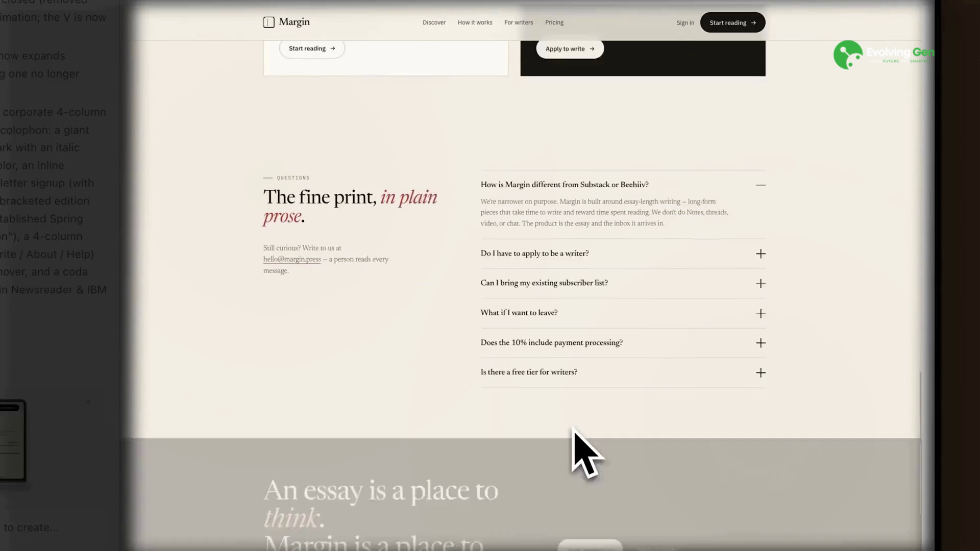
pyautogui.click(760, 227)
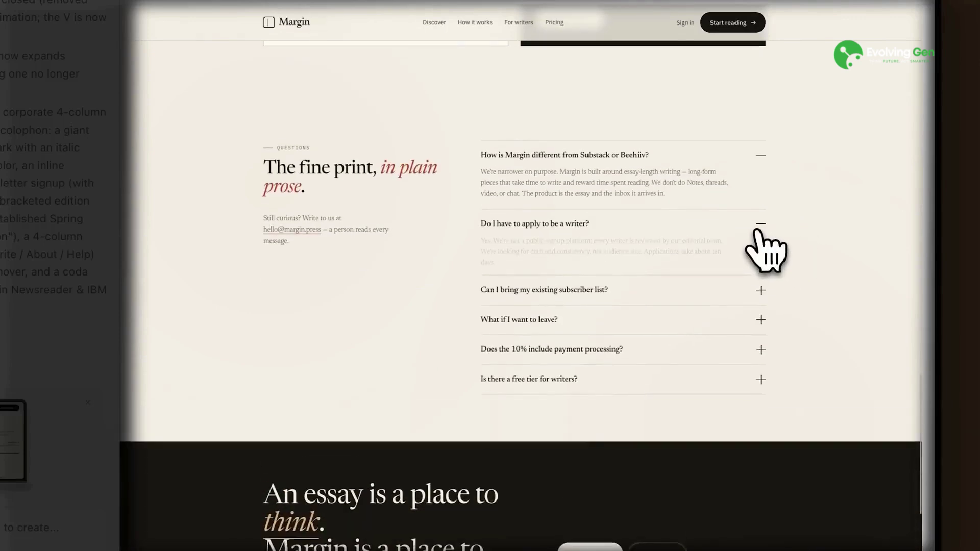
pyautogui.click(760, 292)
pyautogui.click(760, 360)
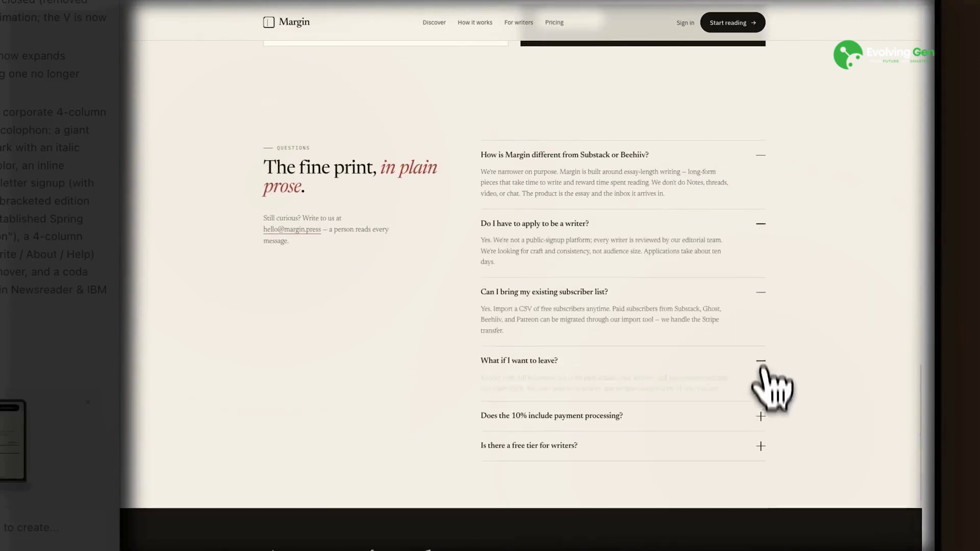
pyautogui.click(761, 418)
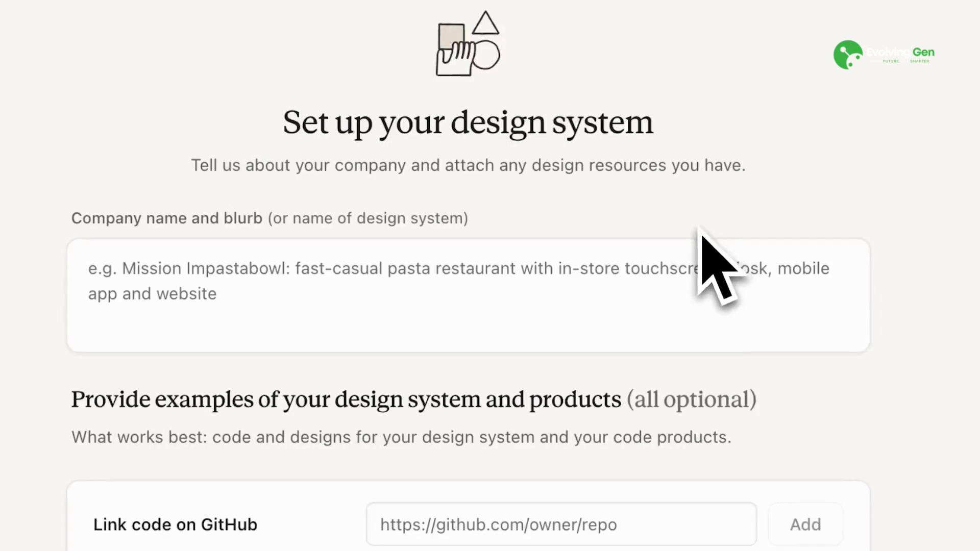
# Step: Enter 'AI Labs' as the company name and generate the design system
pyautogui.click(658, 280)
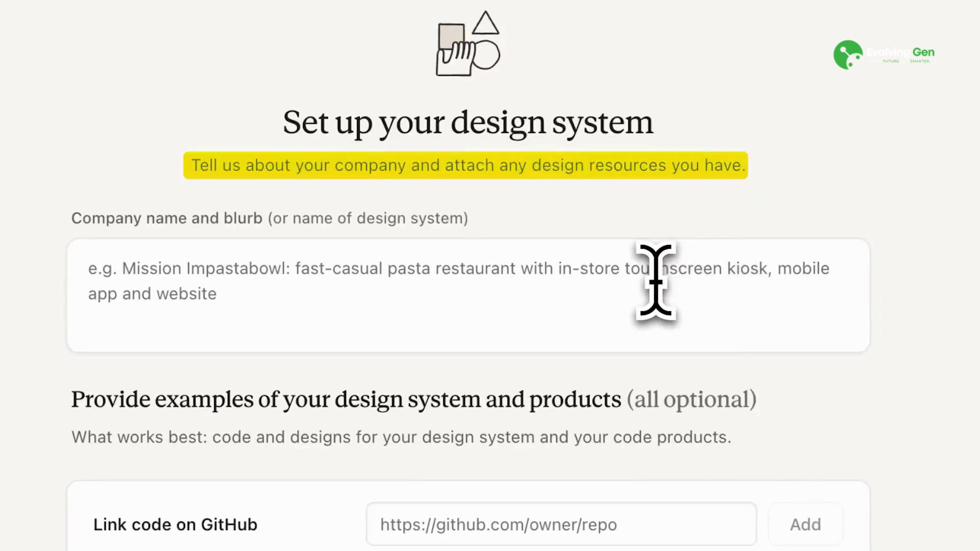
pyautogui.write('AI Labs')
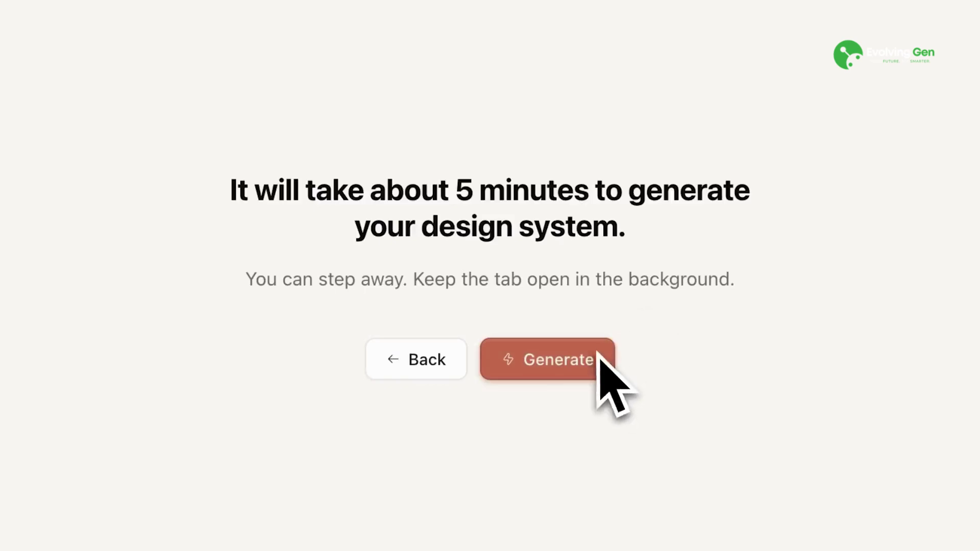
pyautogui.click(599, 359)
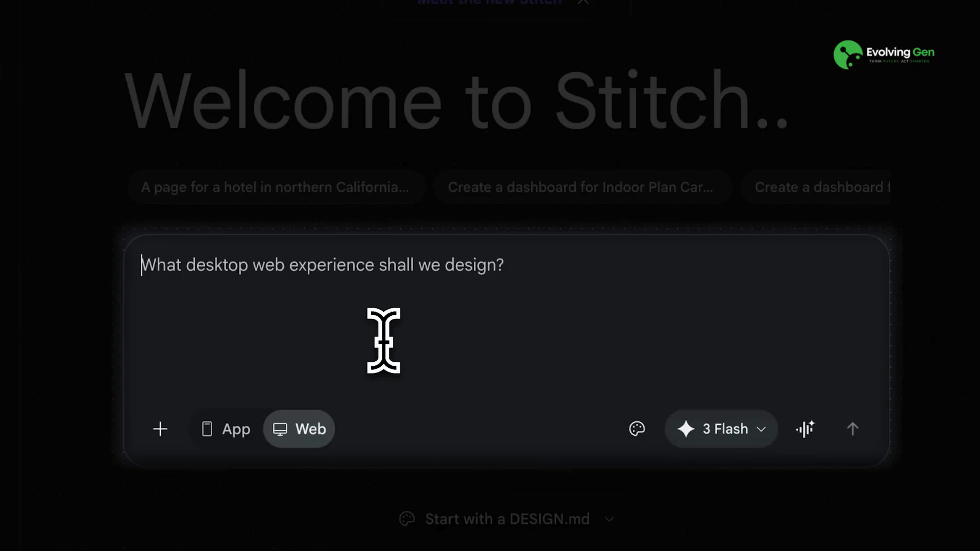
# Step: Send the pasted project management landing page prompt, review the result, and select DESIGN.md
pyautogui.write('I want to create a project management app landing page')
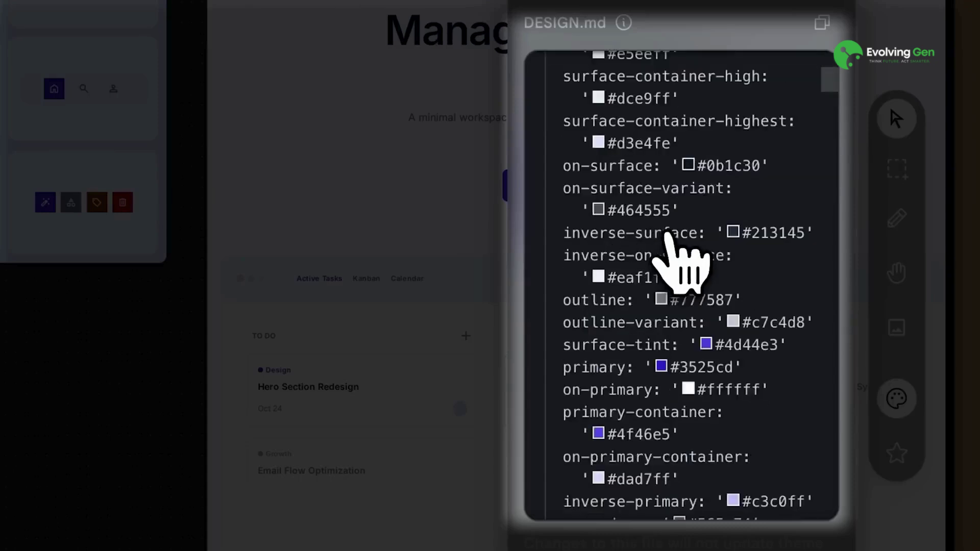
pyautogui.scroll(-15, 673, 250)
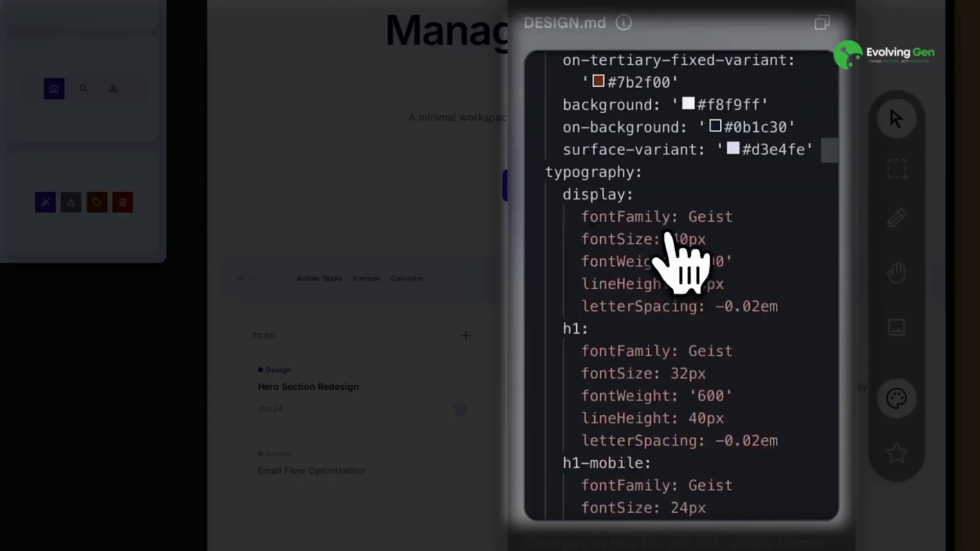
pyautogui.scroll(-5, 668, 235)
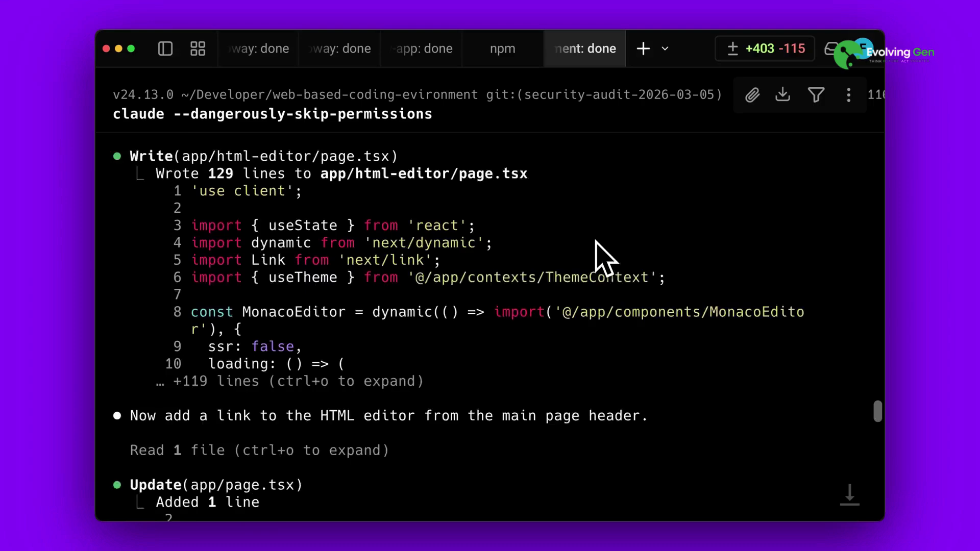
pyautogui.scroll(-15, 602, 253)
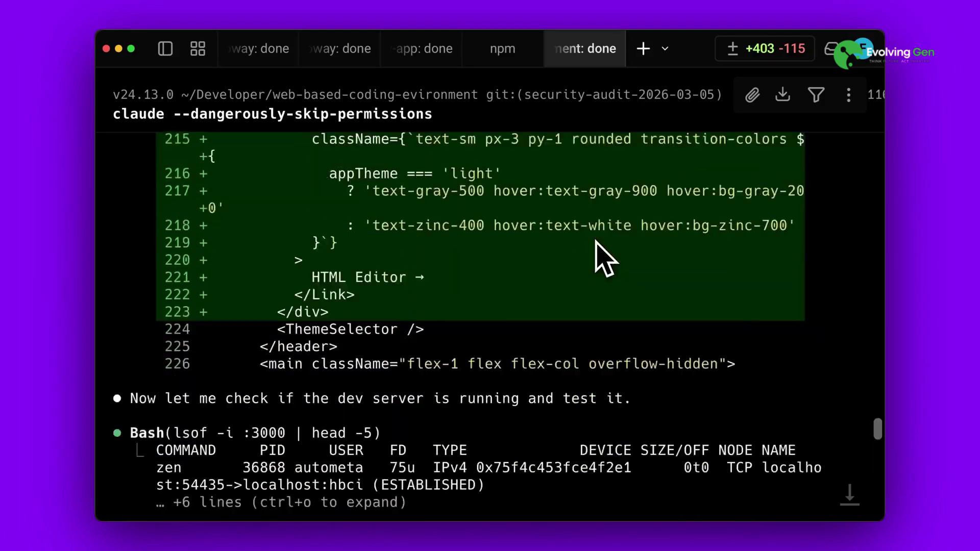
pyautogui.scroll(-15, 604, 257)
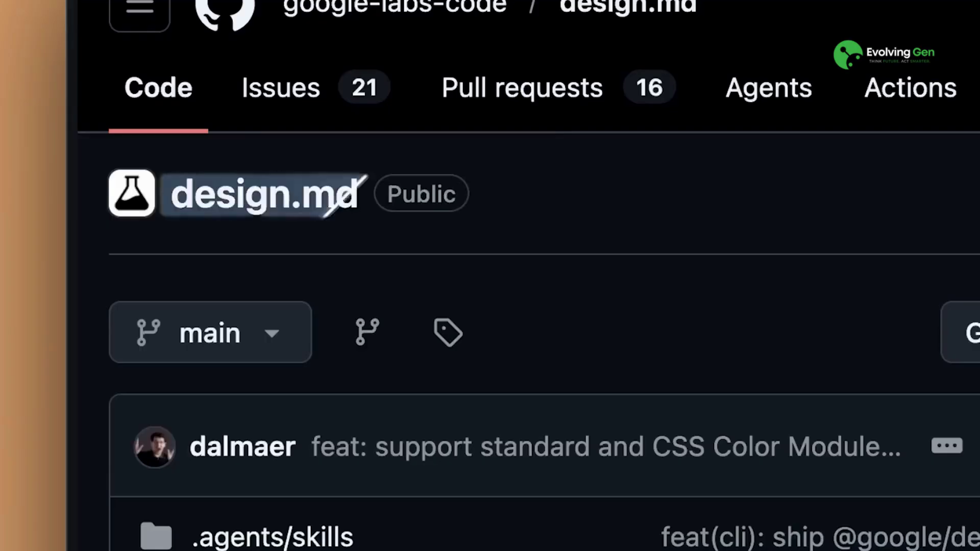
pyautogui.doubleClick(264, 193)
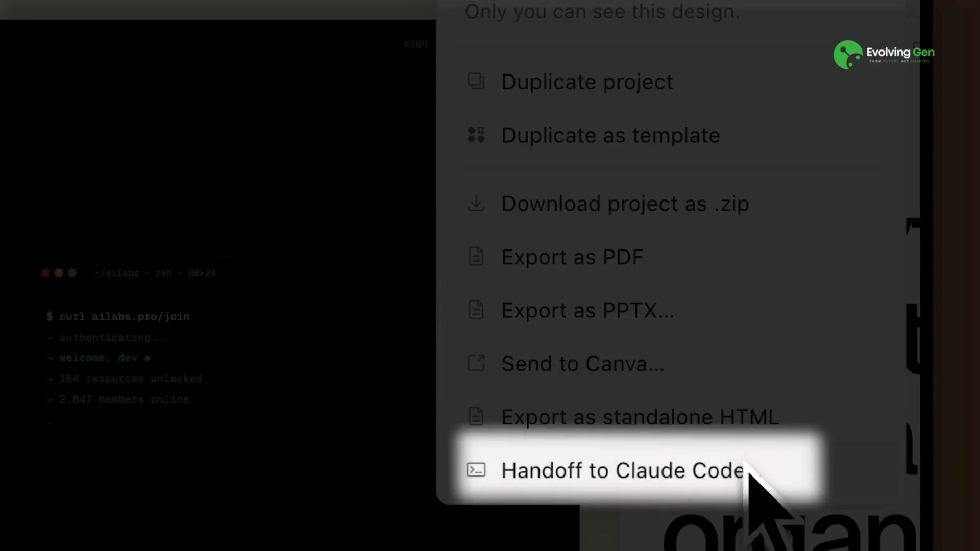
# Step: Copy the Handoff to Claude Code command and paste it into the Claude Code terminal session
pyautogui.click(773, 489)
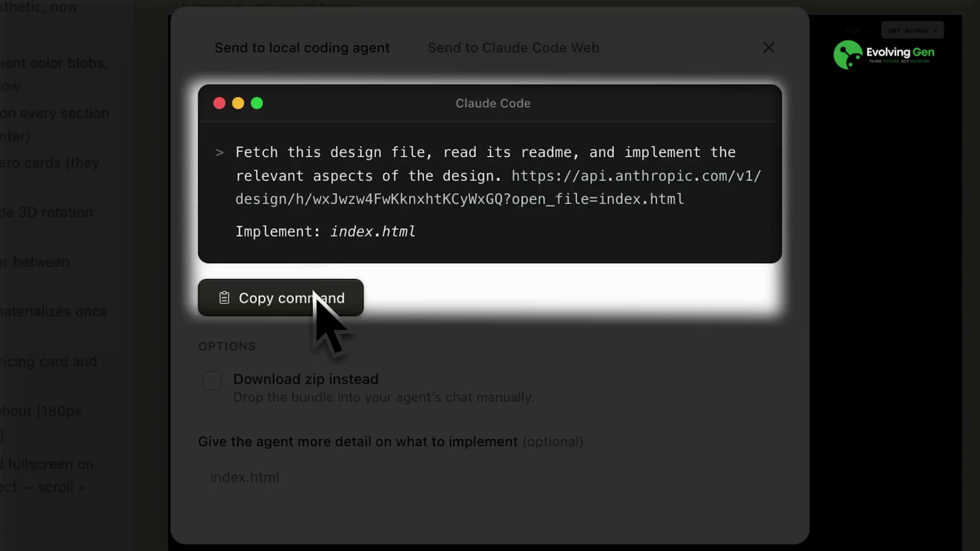
pyautogui.click(314, 298)
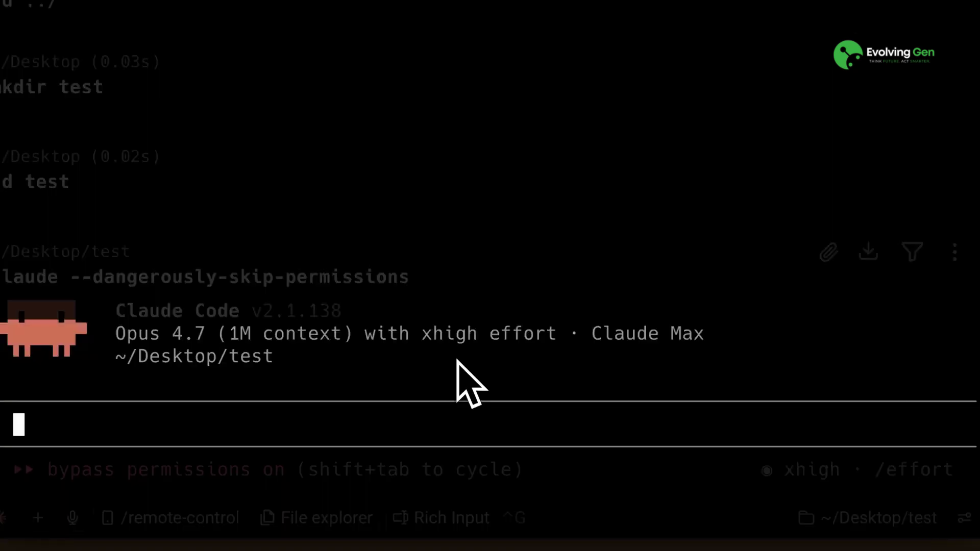
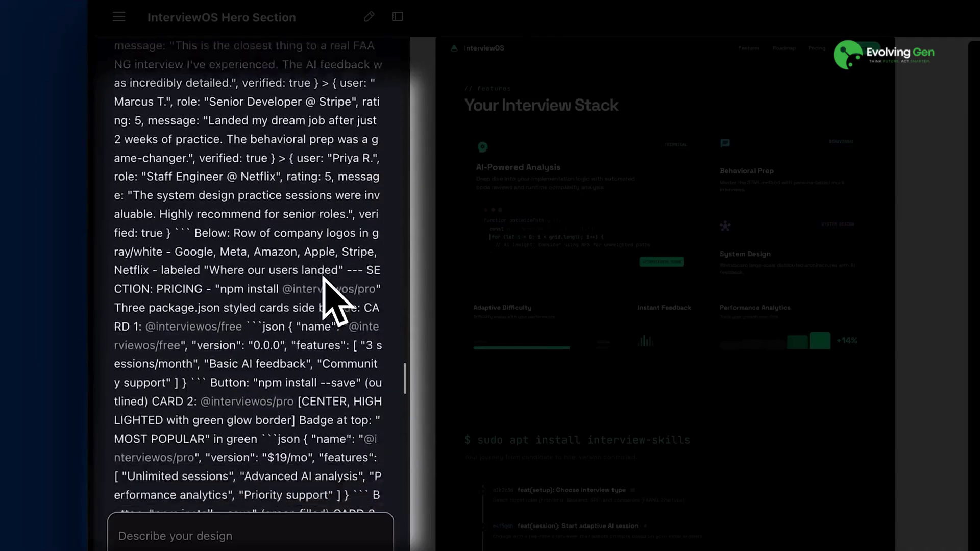
# Step: Scroll to the InterviewOS Features section with AI-Powered Analysis, Behavioral Prep and System Design cards
pyautogui.scroll(-15, 337, 306)
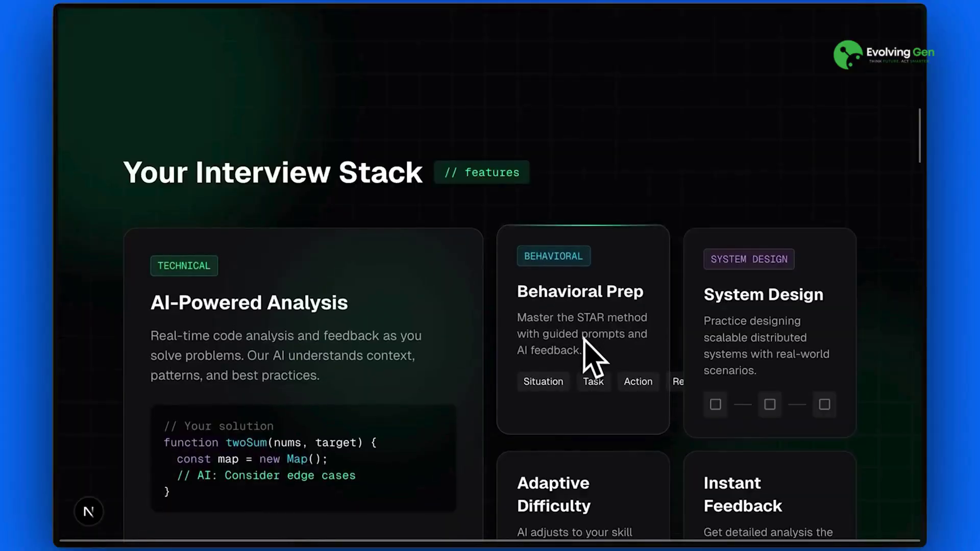
pyautogui.scroll(-2, 591, 355)
pyautogui.scroll(-5, 627, 416)
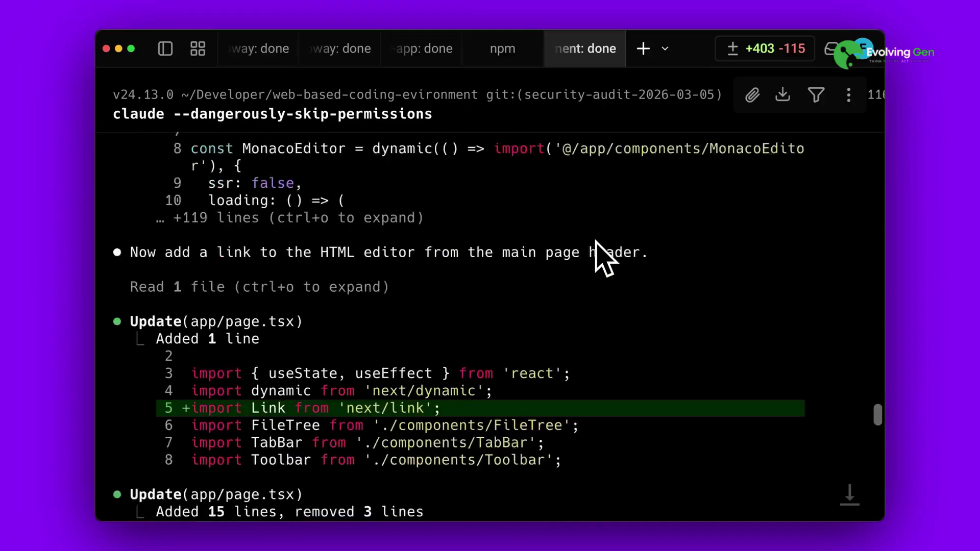
pyautogui.scroll(-10, 595, 241)
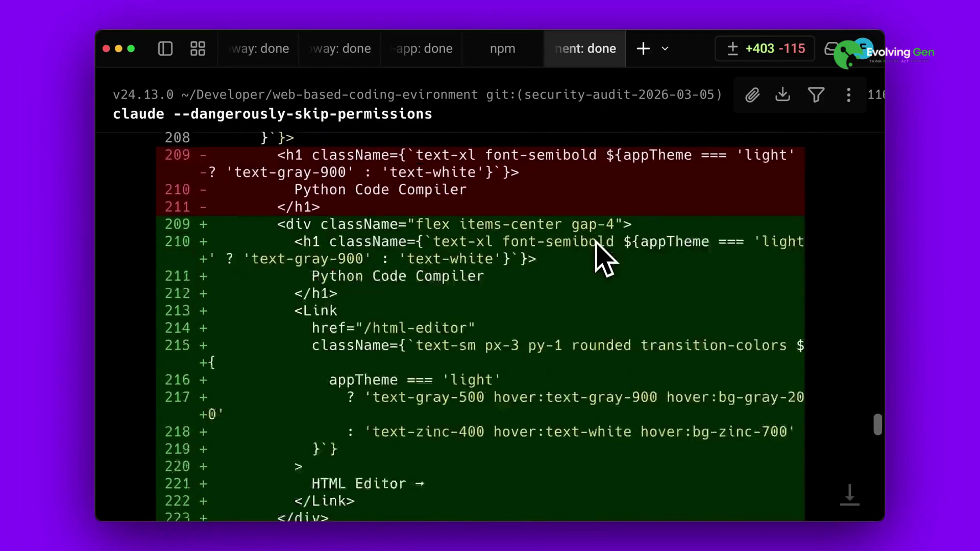
pyautogui.scroll(-5, 600, 250)
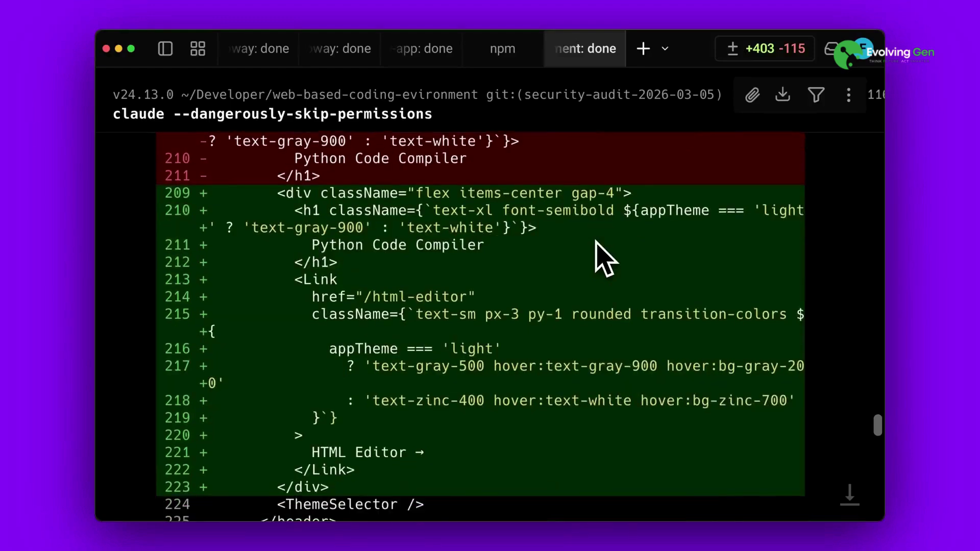
pyautogui.scroll(-8, 596, 245)
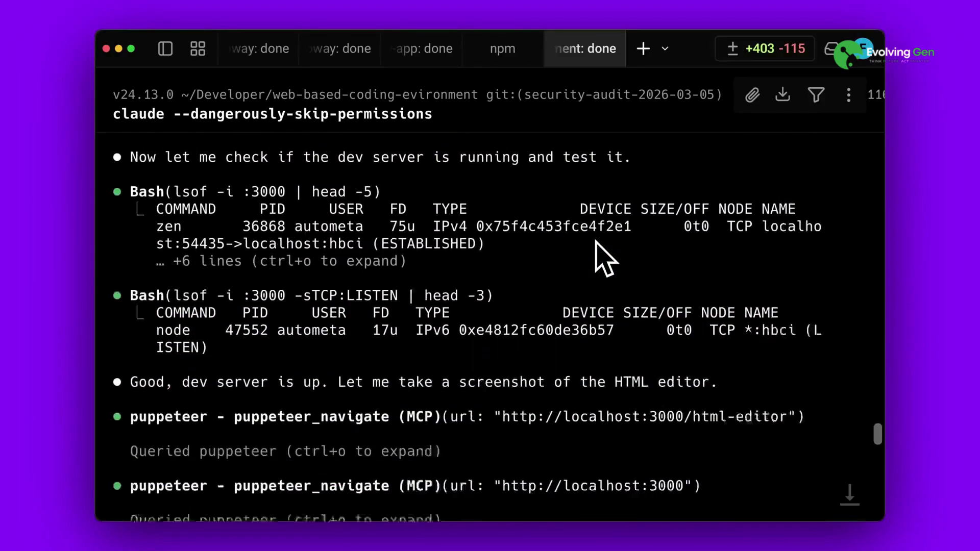
pyautogui.scroll(-5, 595, 250)
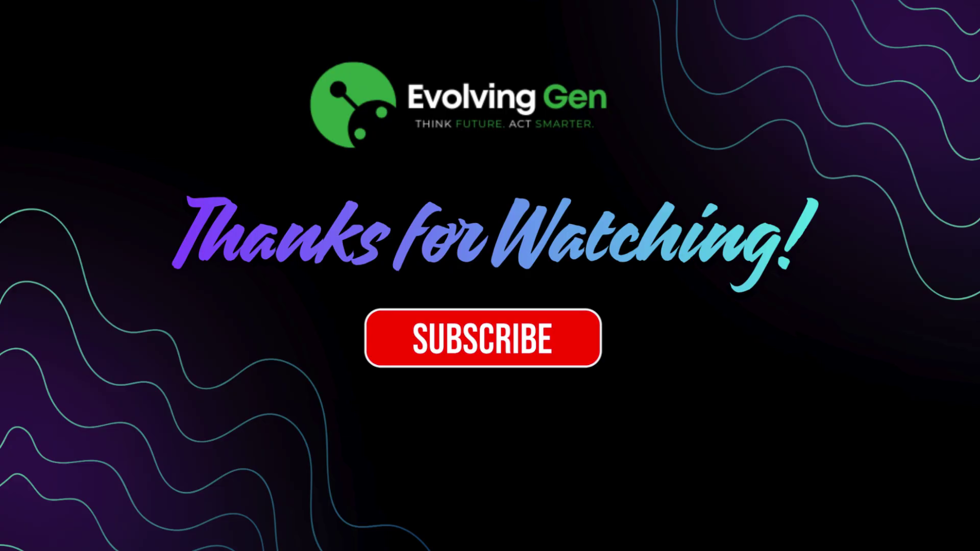